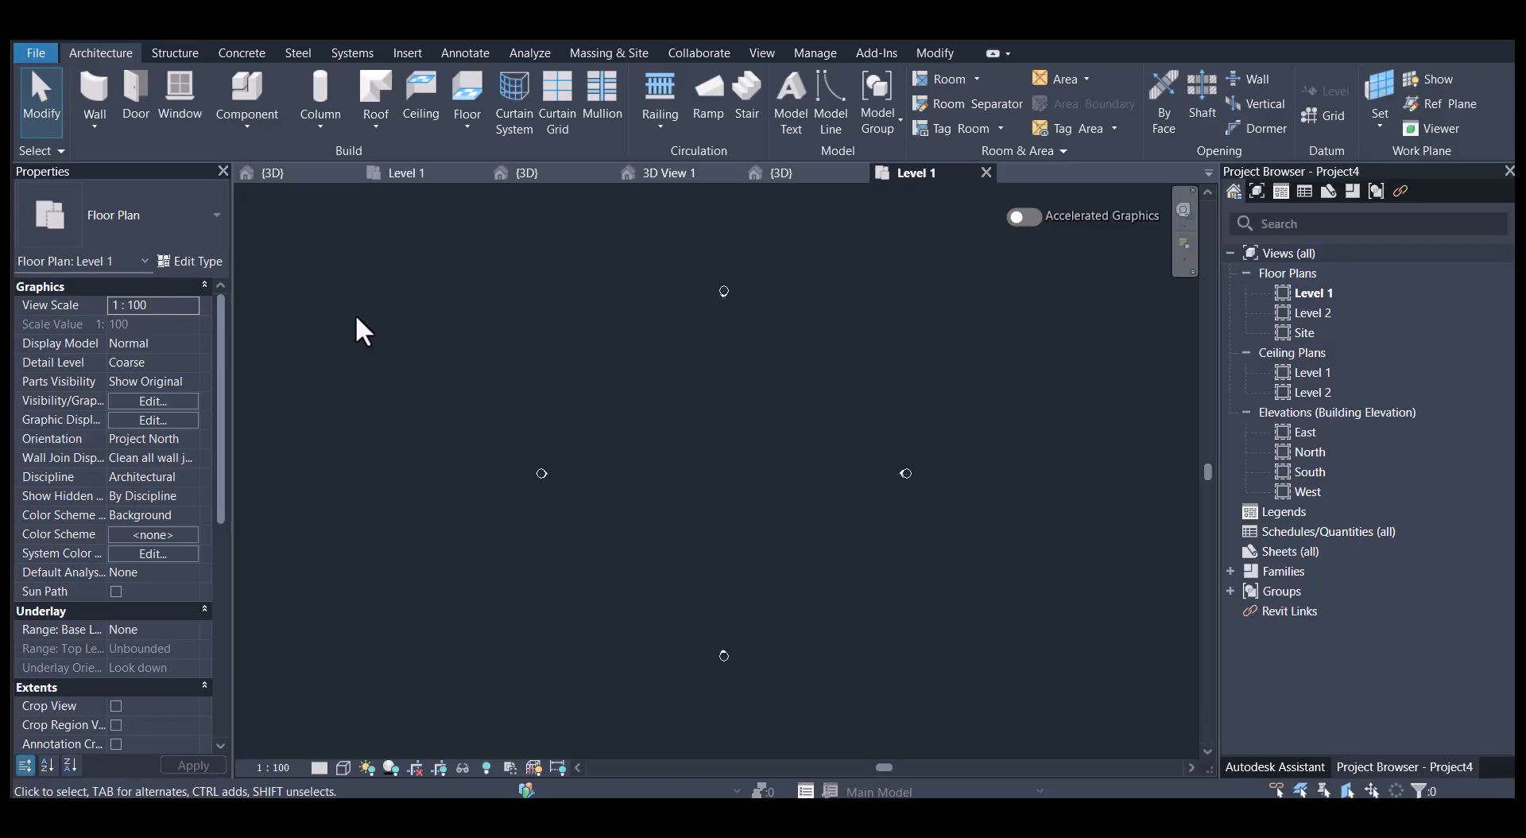
# Browse the wall types available for the Wall tool in the new project.
pyautogui.click(93, 94)
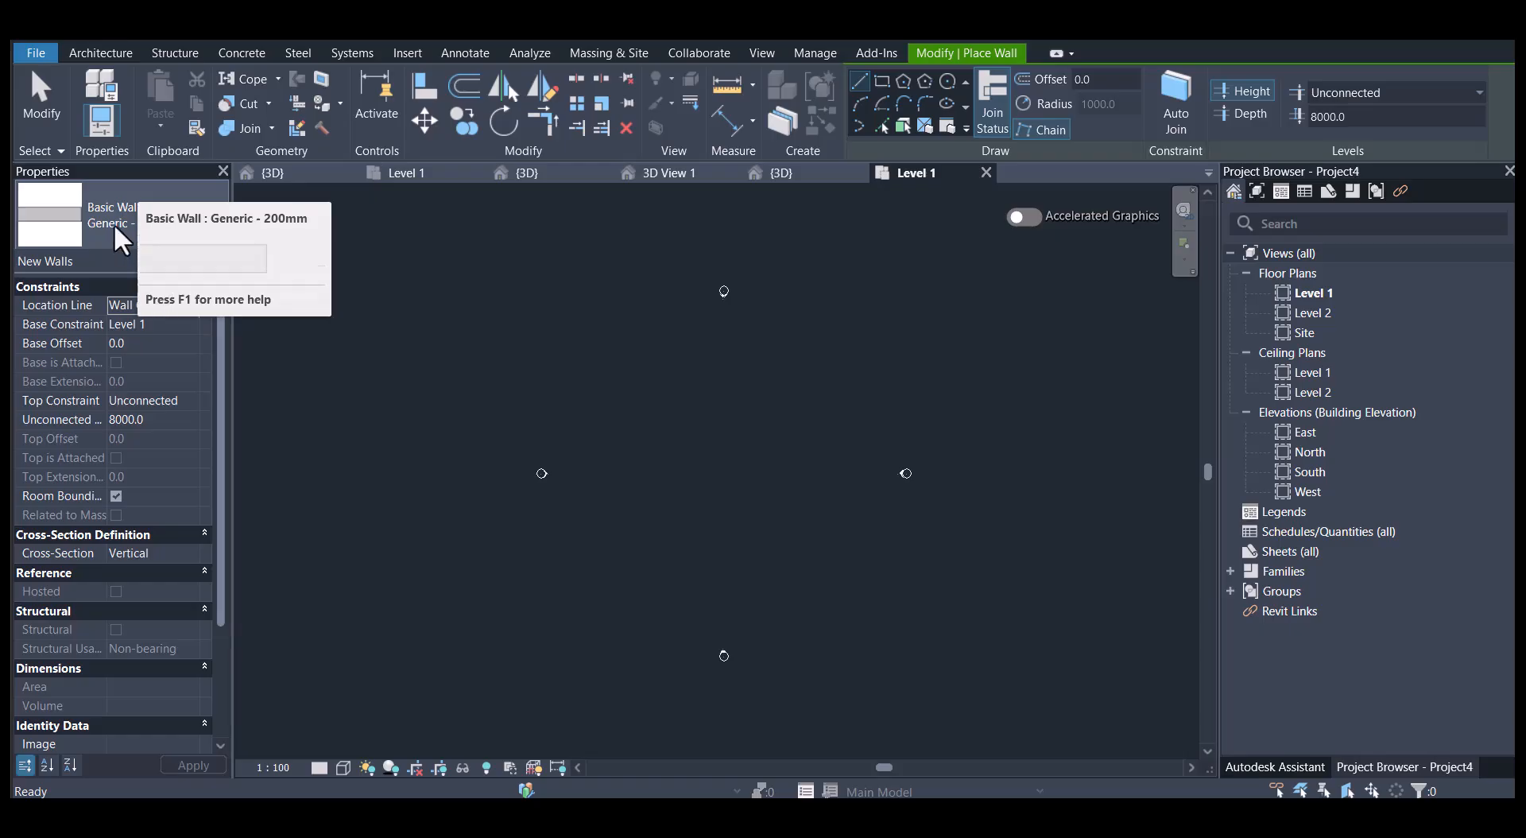
pyautogui.click(114, 228)
pyautogui.scroll(5, 165, 465)
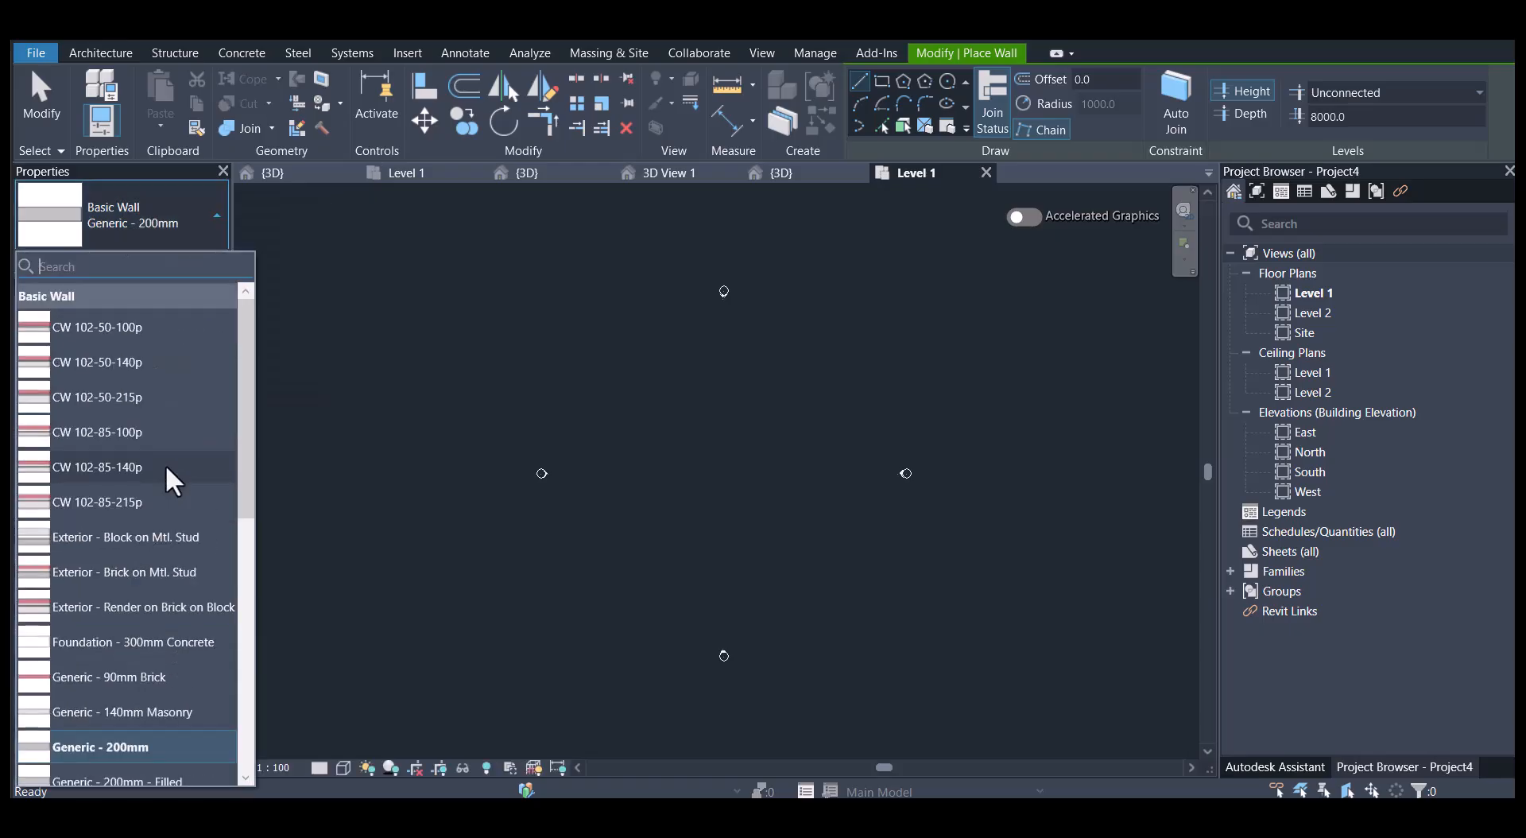
pyautogui.scroll(-5, 166, 465)
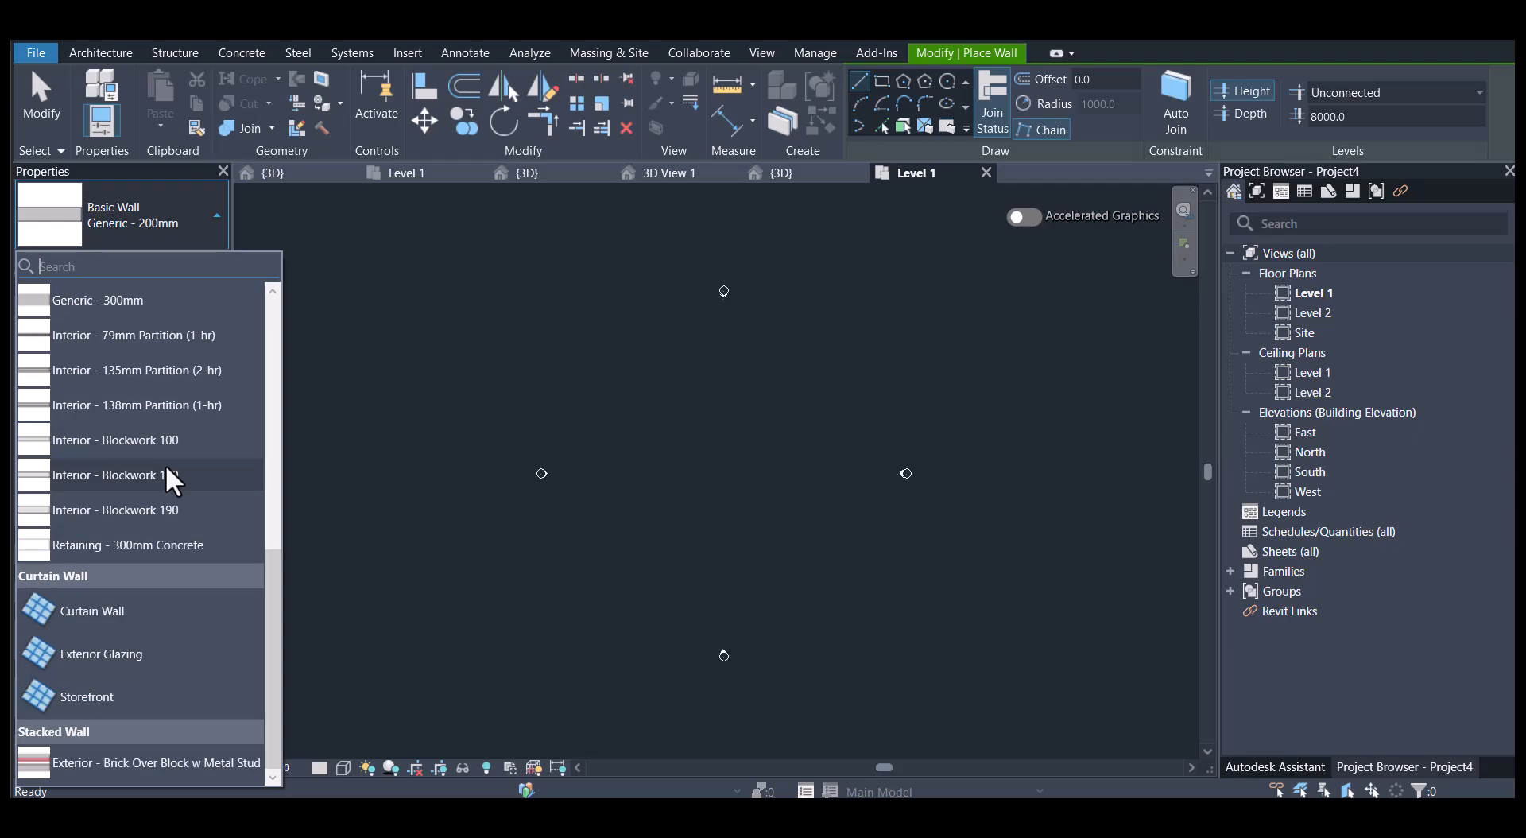
pyautogui.click(551, 257)
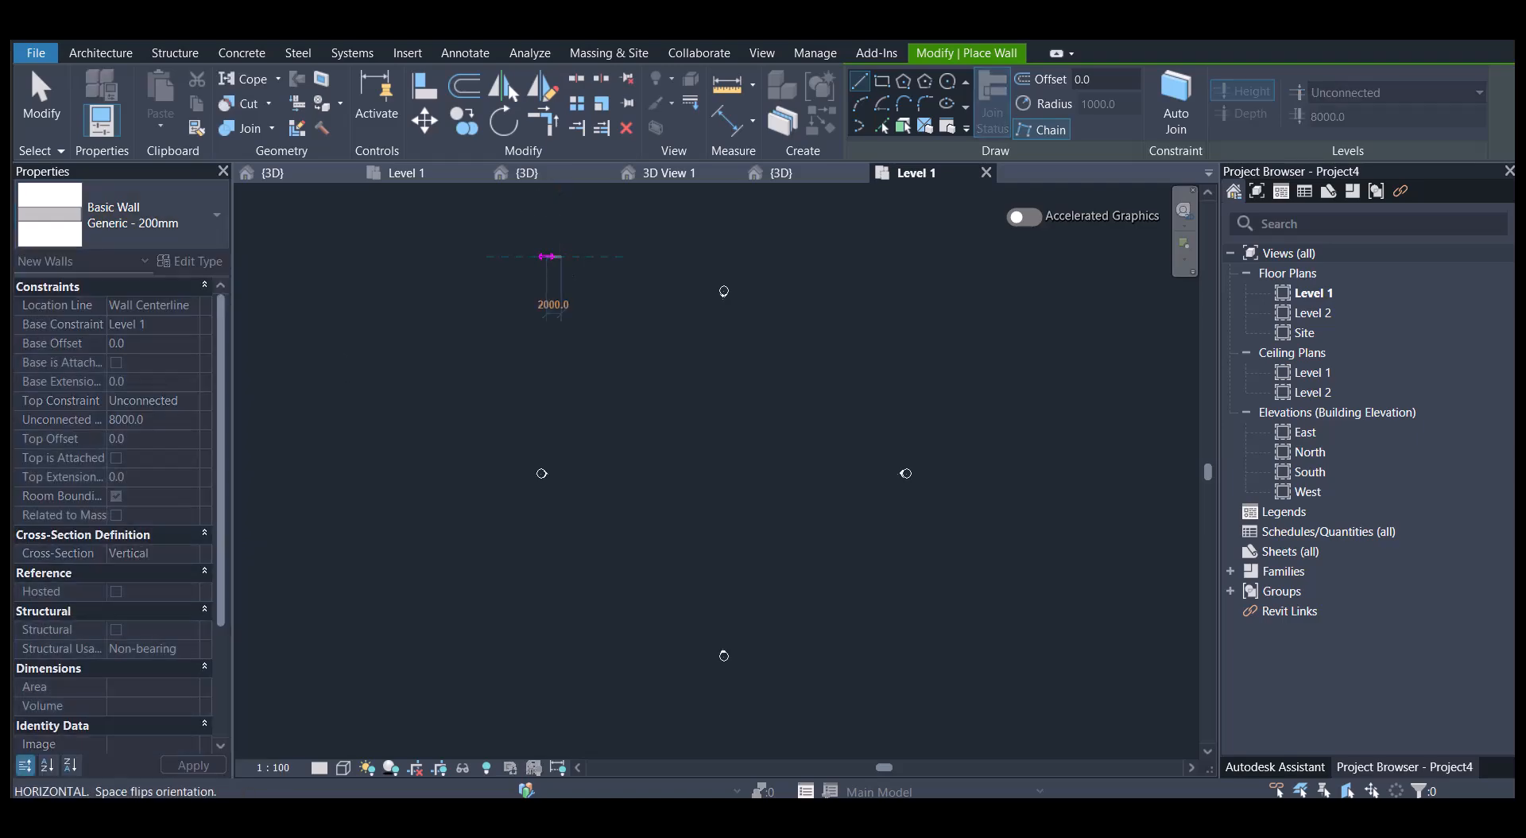
# Inspect the new project's materials in the Material Browser, and leave the wall command without placing a wall.
pyautogui.click(833, 54)
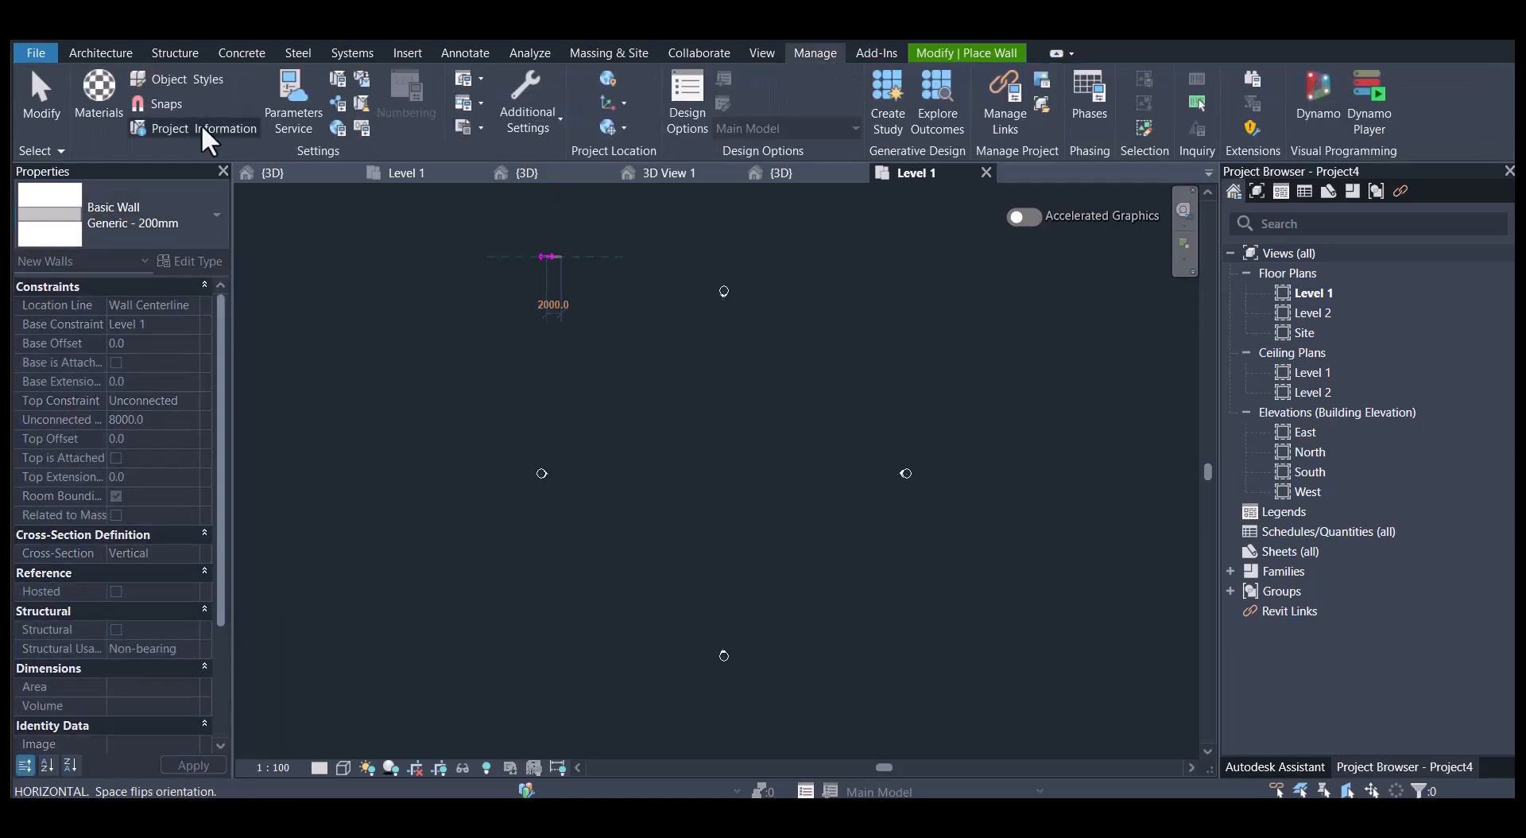
pyautogui.click(104, 74)
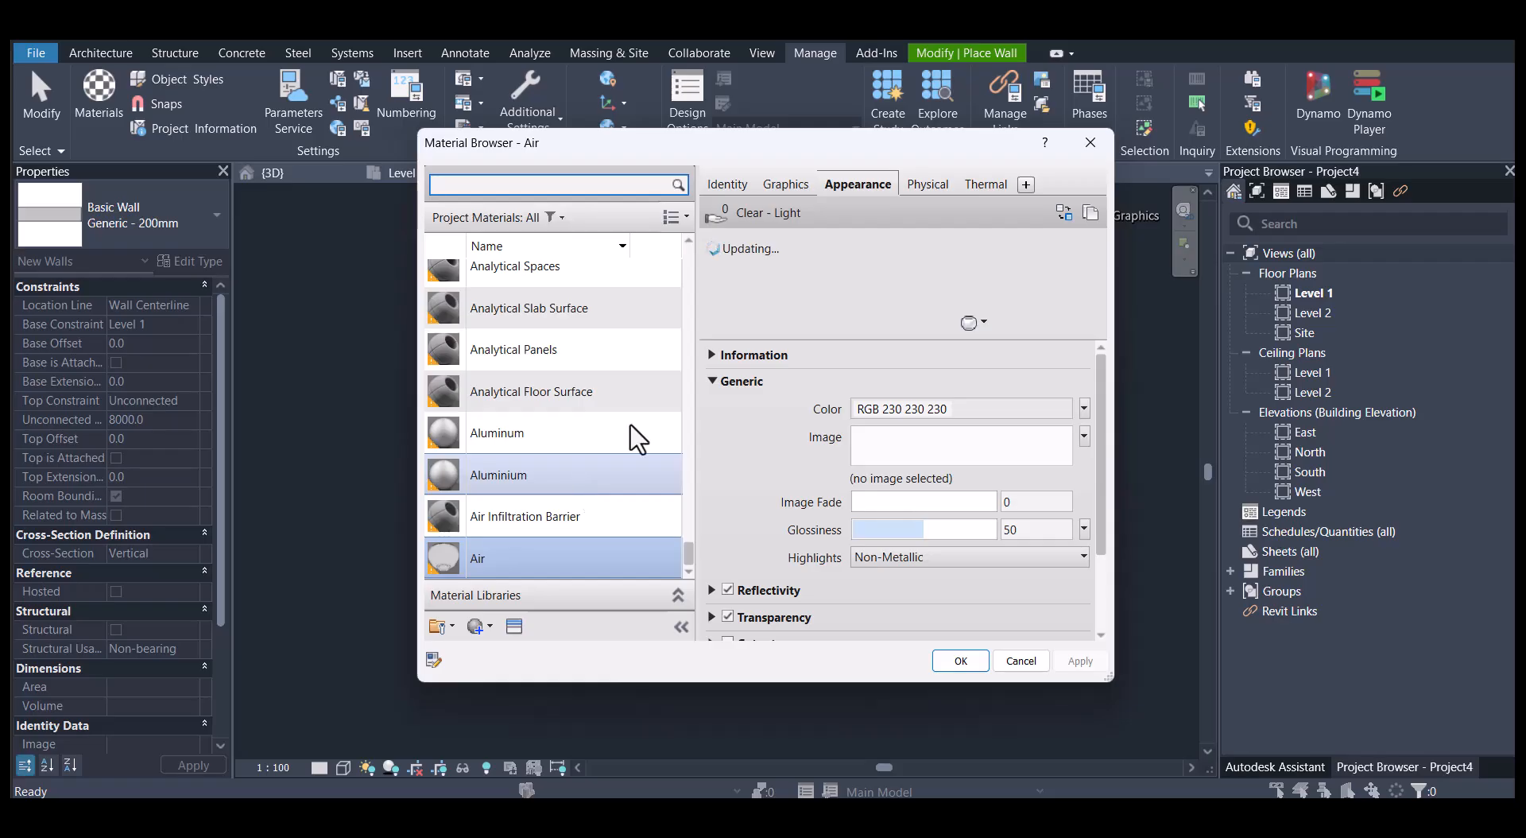
pyautogui.click(1090, 143)
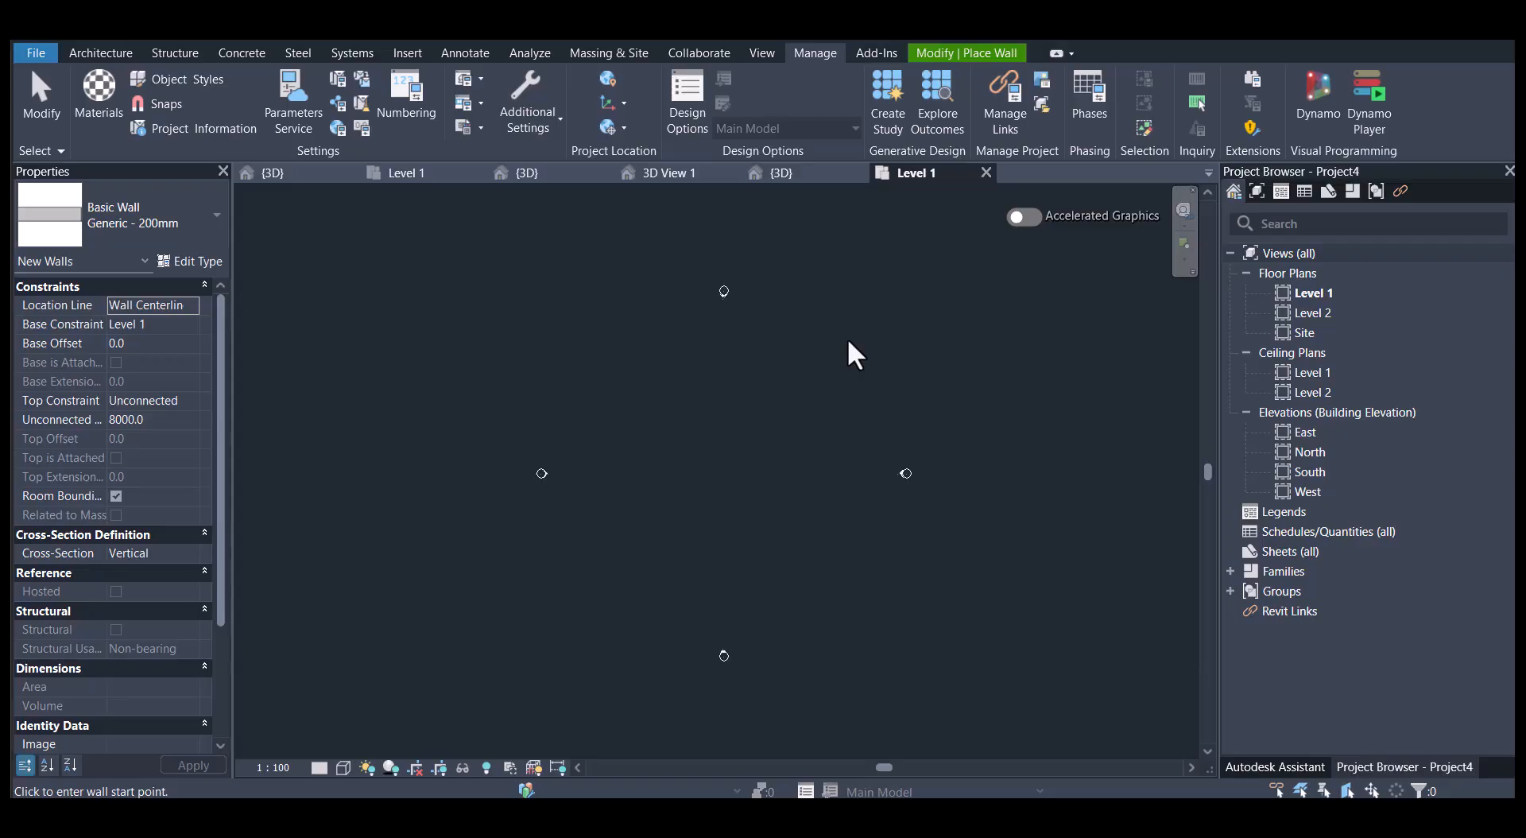
pyautogui.press('Escape')
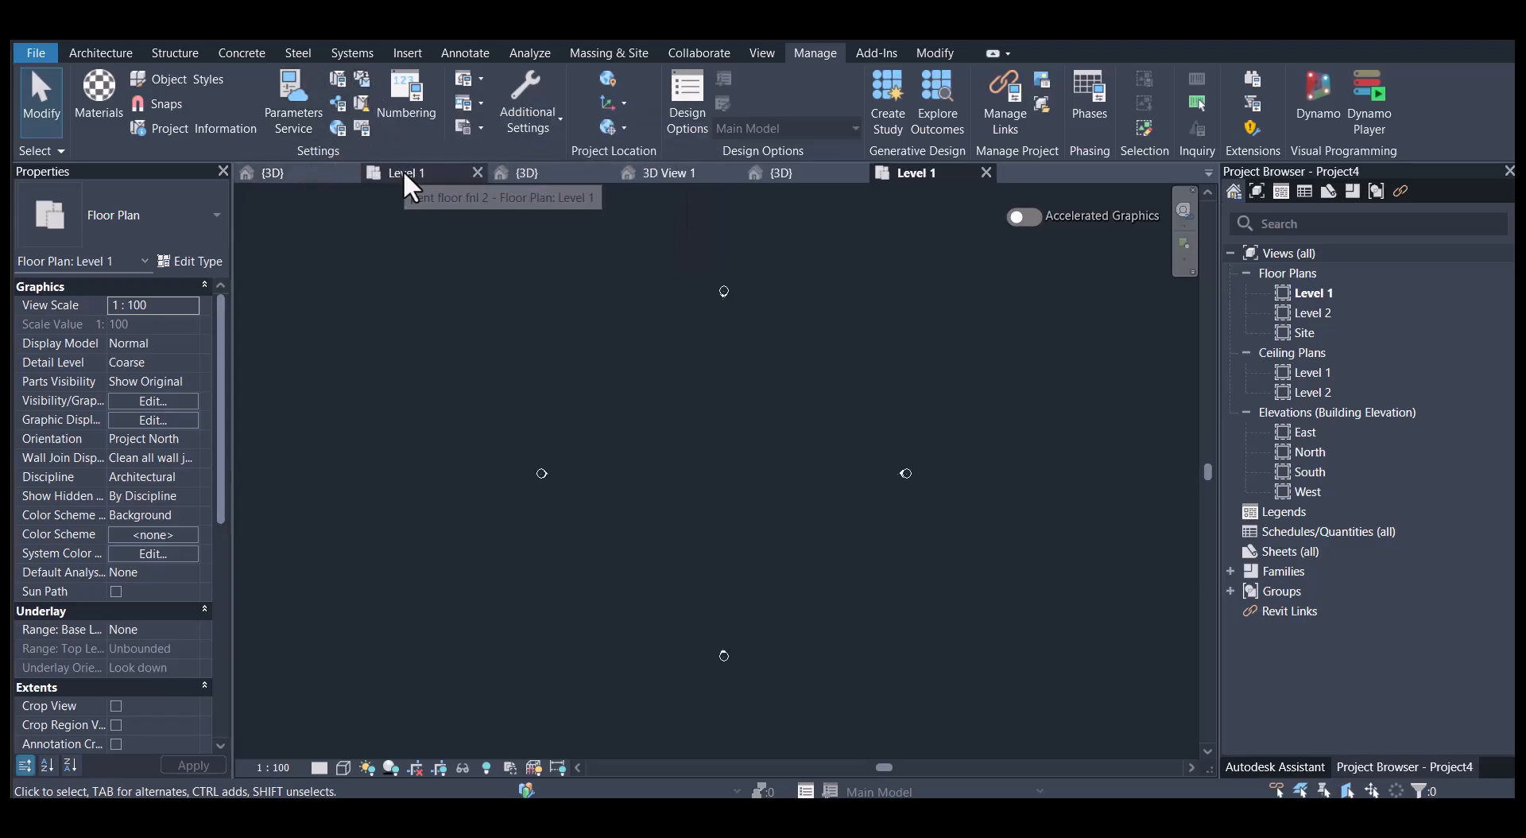
# Switch to the pent floor fnl 2 project and examine its building in the default 3D view.
pyautogui.click(404, 174)
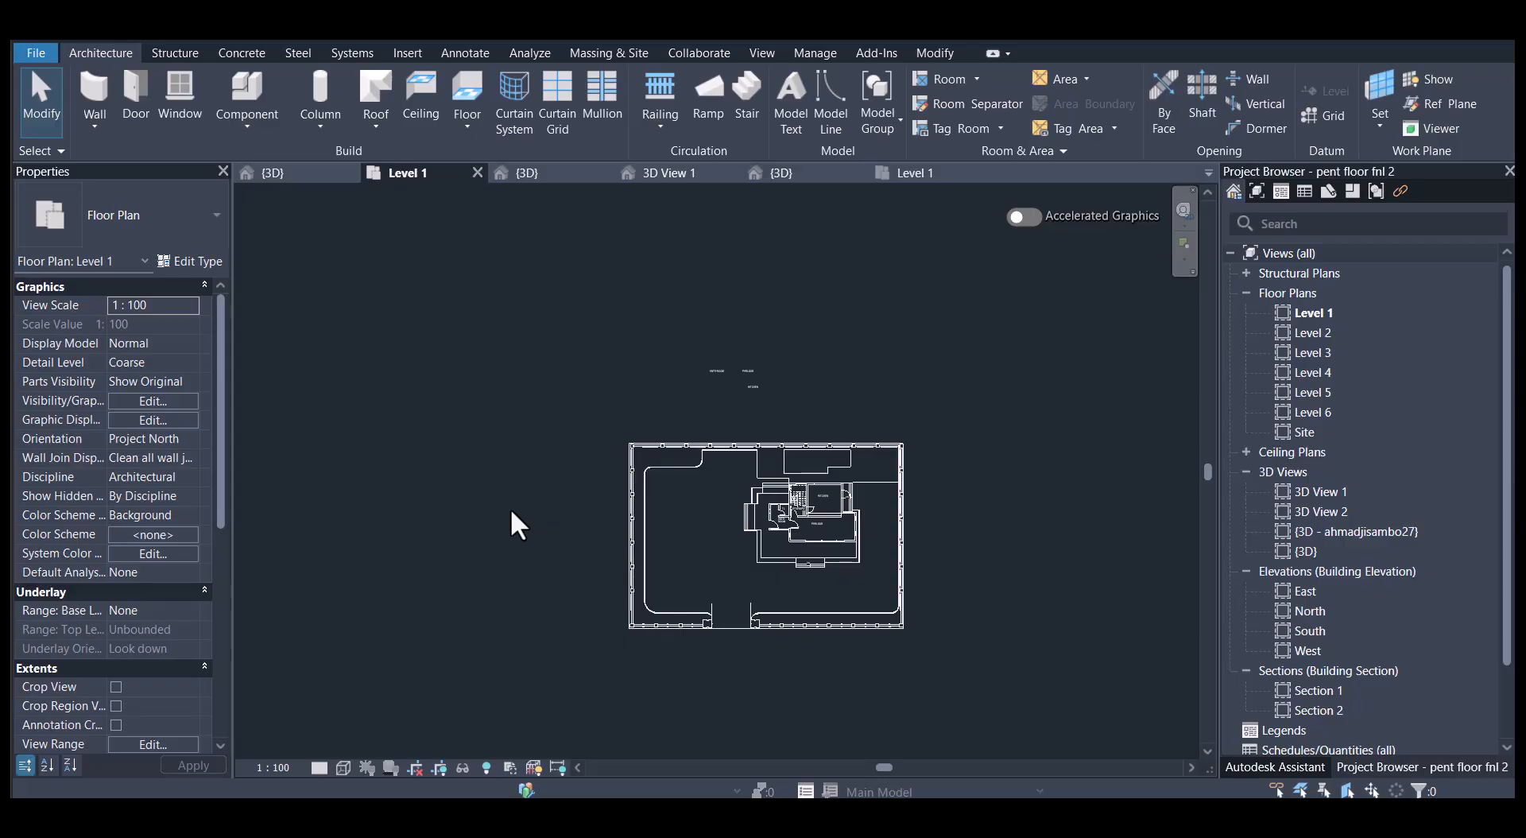
pyautogui.doubleClick(1305, 551)
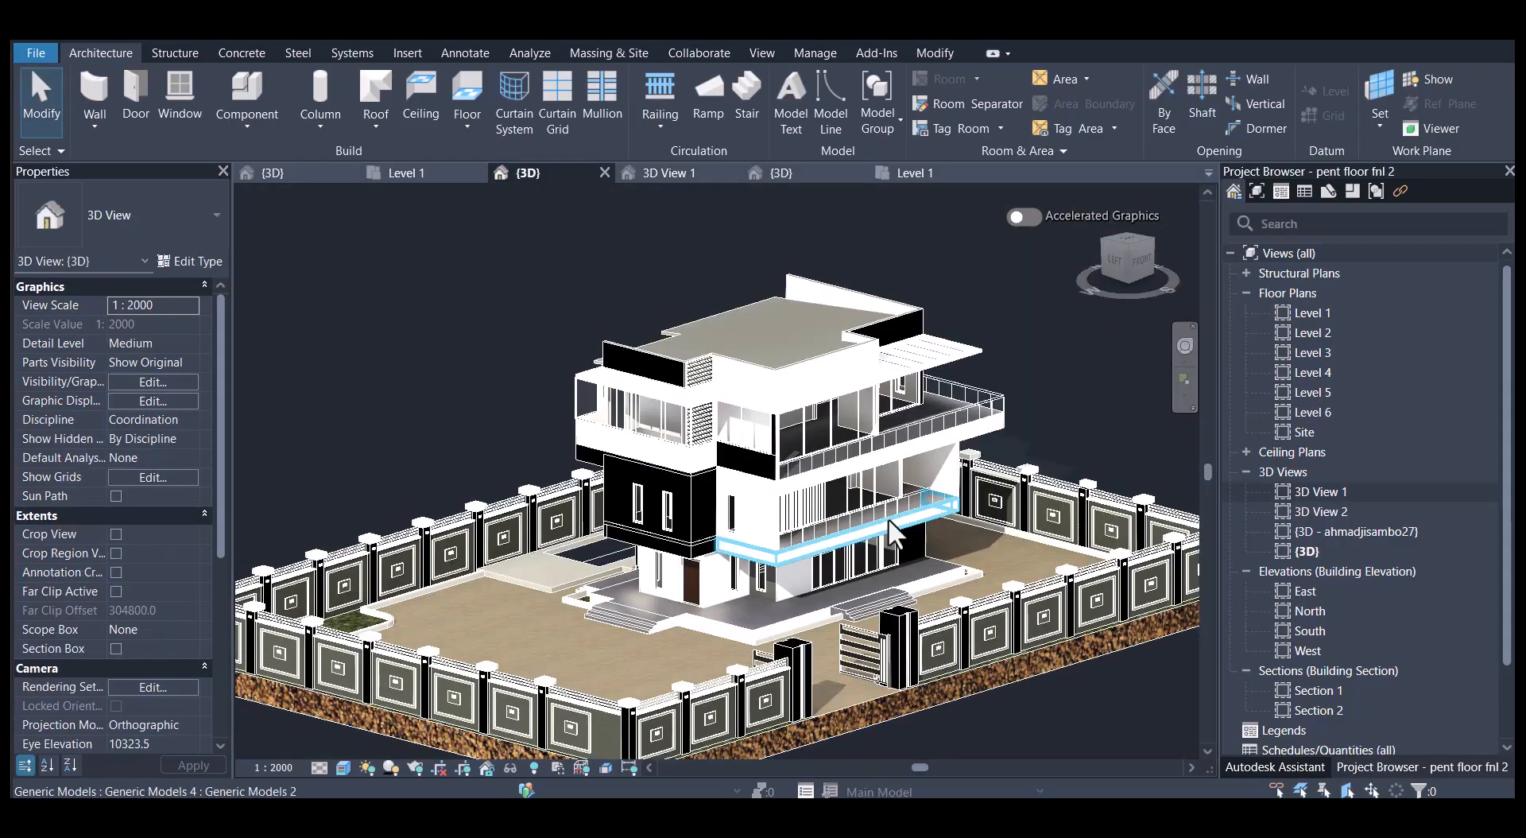
pyautogui.keyDown('shift'); pyautogui.moveTo(865, 574); pyautogui.dragTo(909, 598, button='middle'); pyautogui.keyUp('shift')
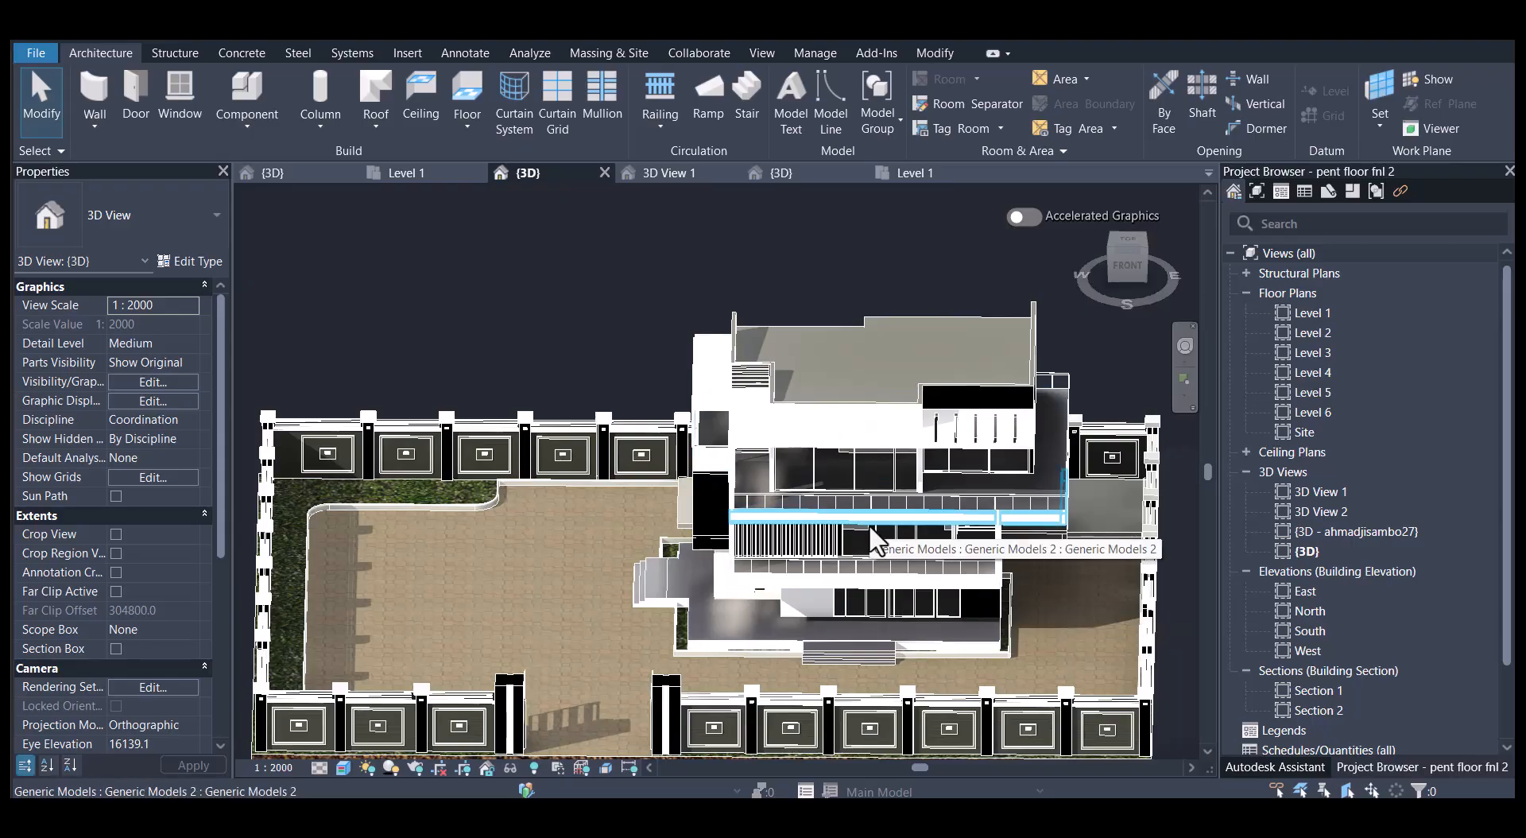
# Return to Project4's Level 1 plan and set up Transfer Project Standards to copy from pent floor fnl 2.
pyautogui.click(914, 179)
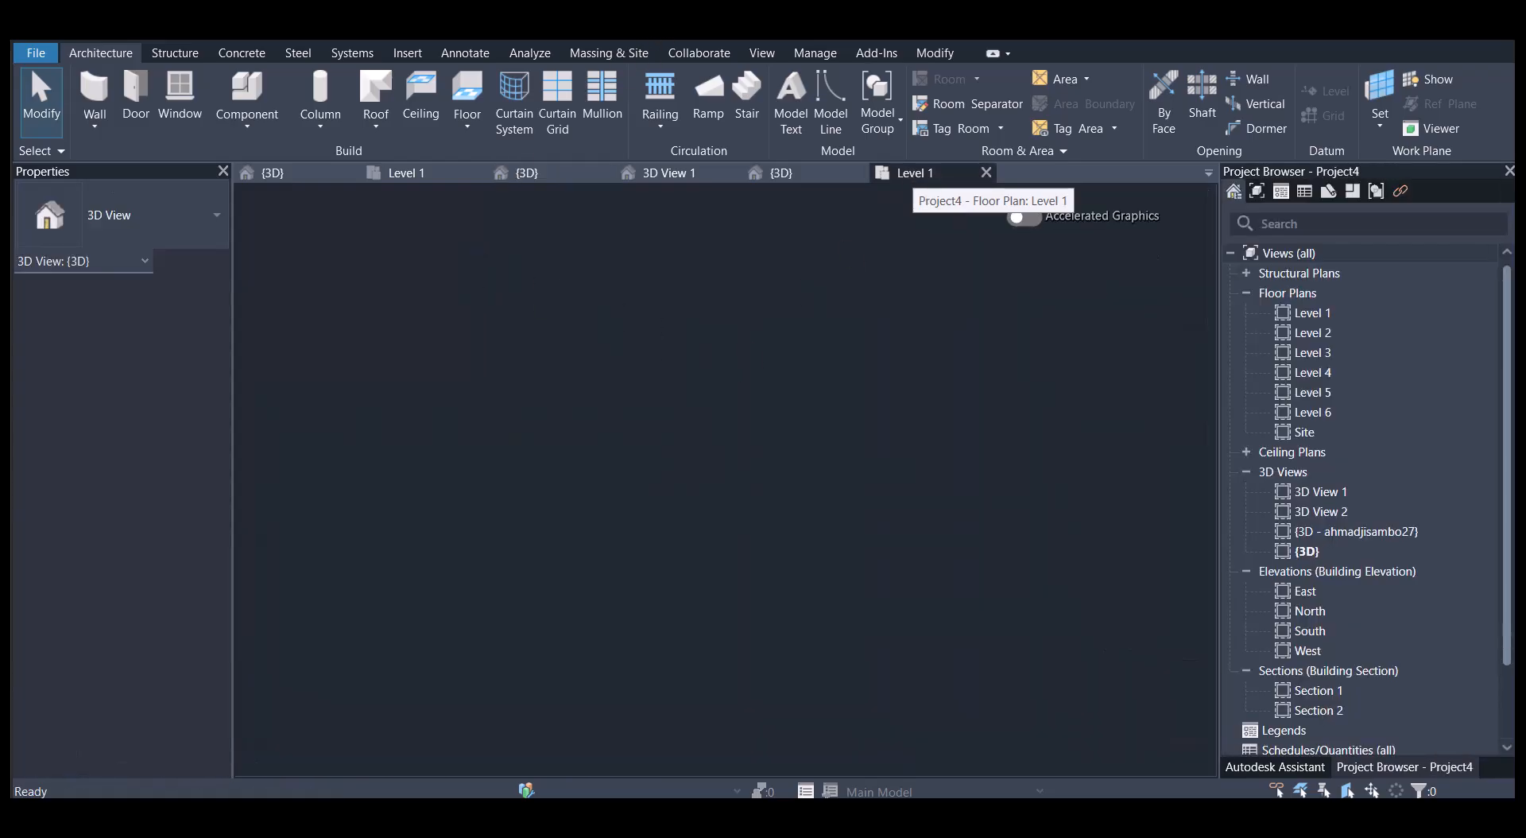
pyautogui.click(834, 56)
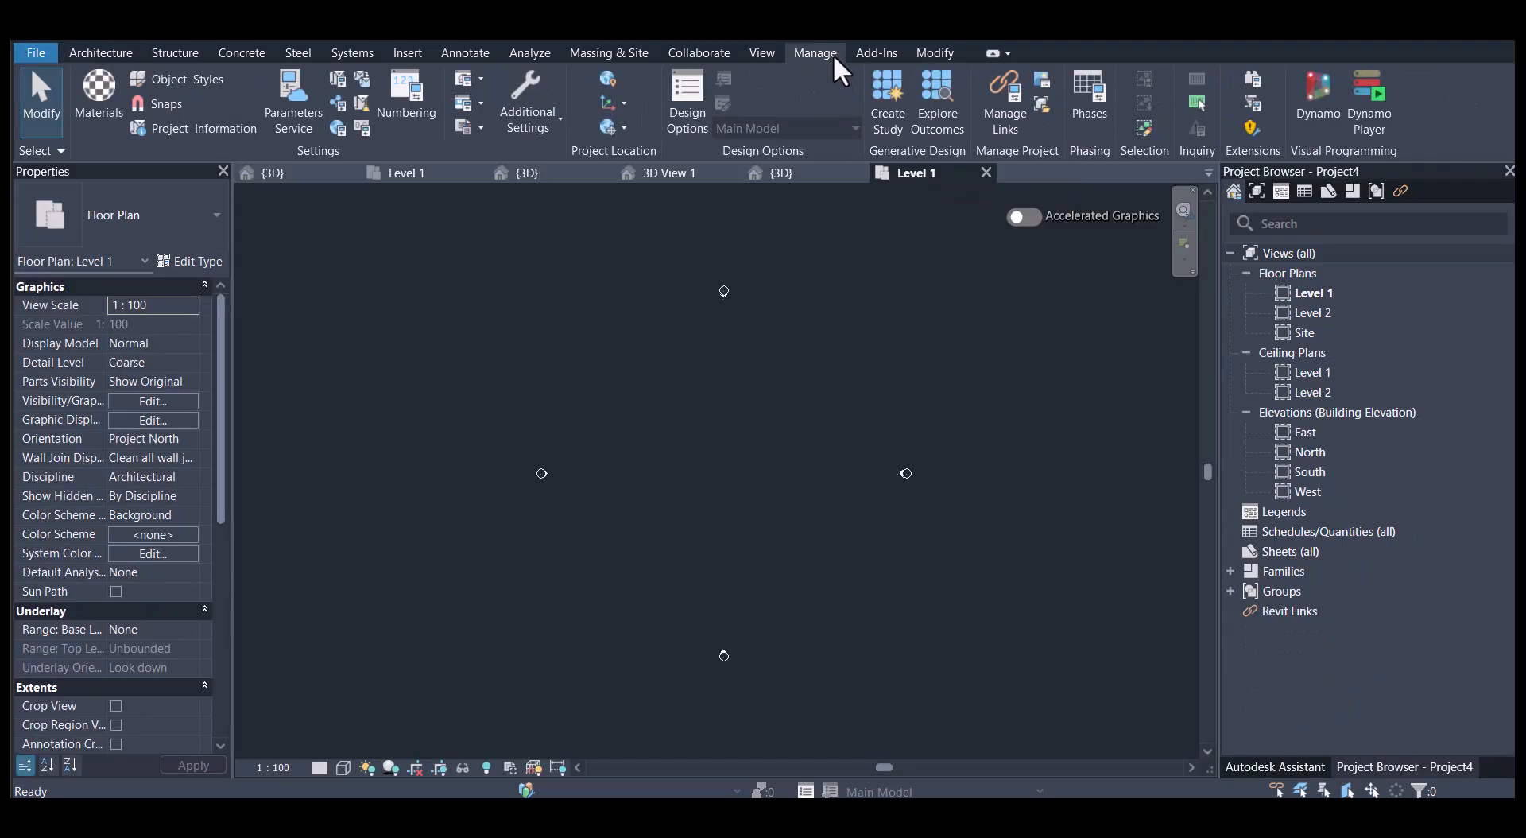
pyautogui.click(366, 79)
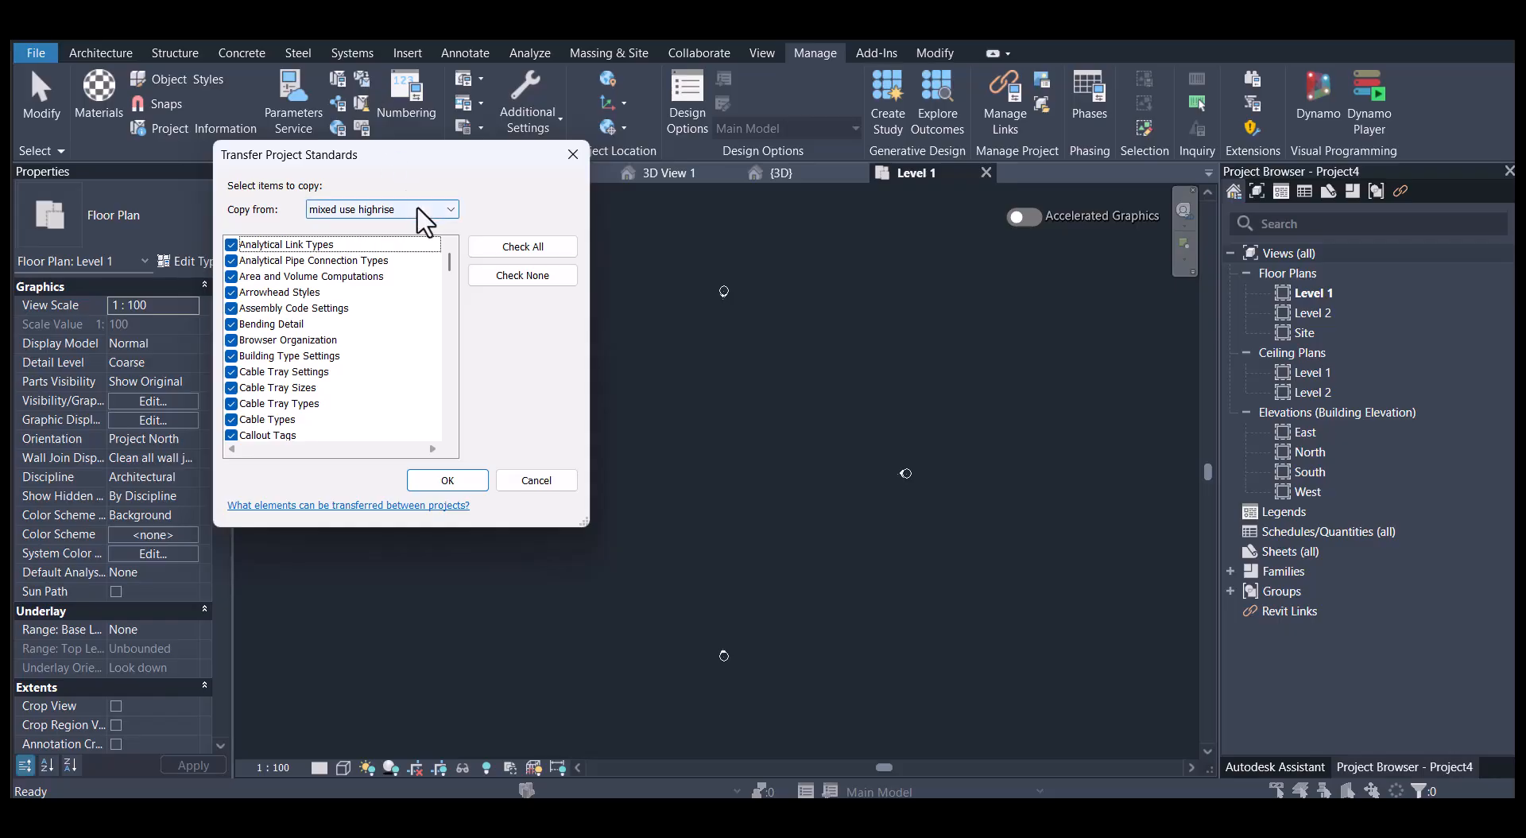
pyautogui.click(424, 210)
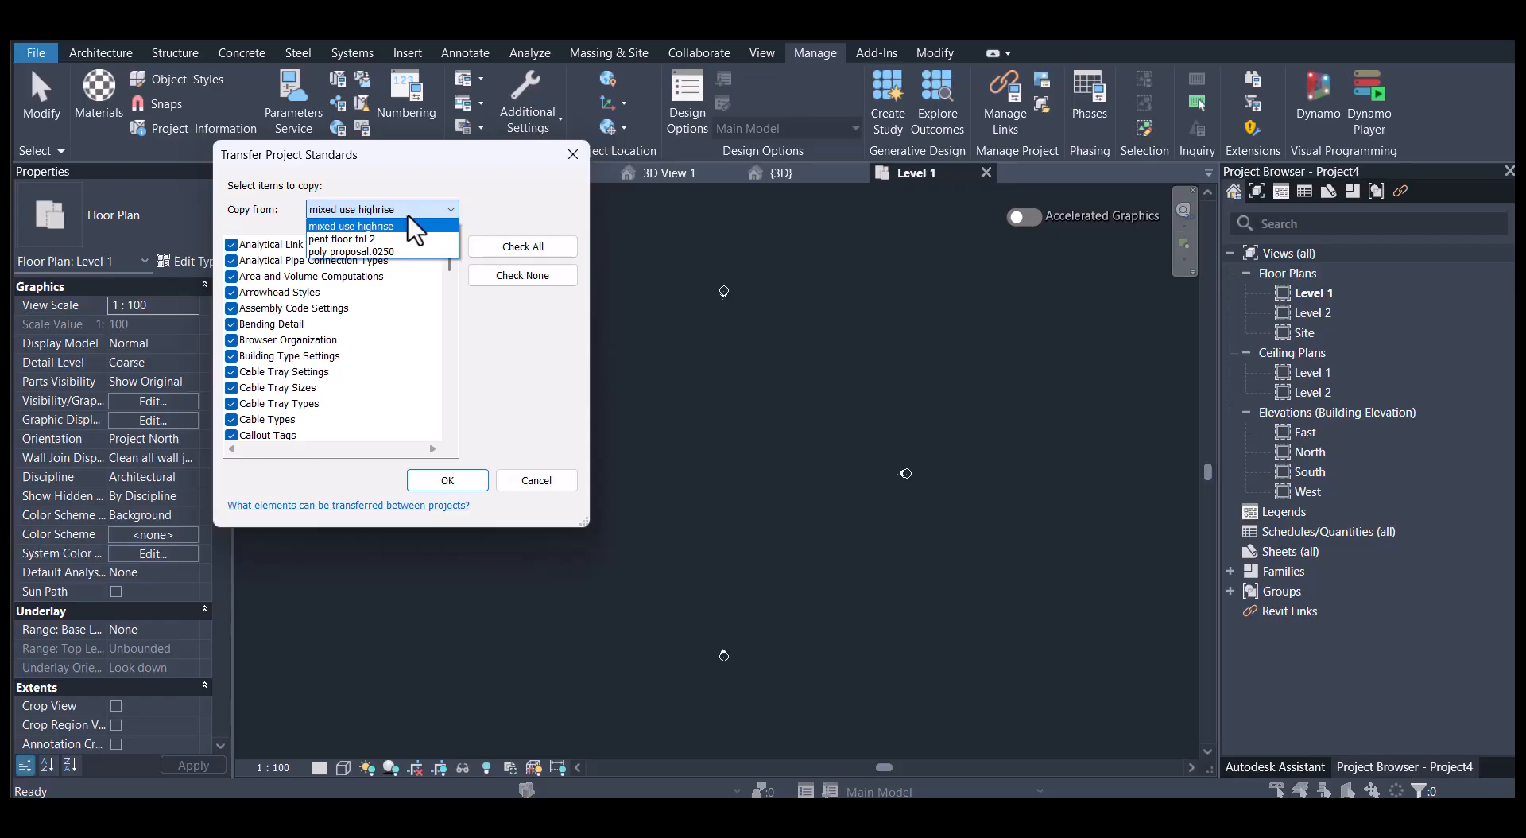
pyautogui.click(369, 239)
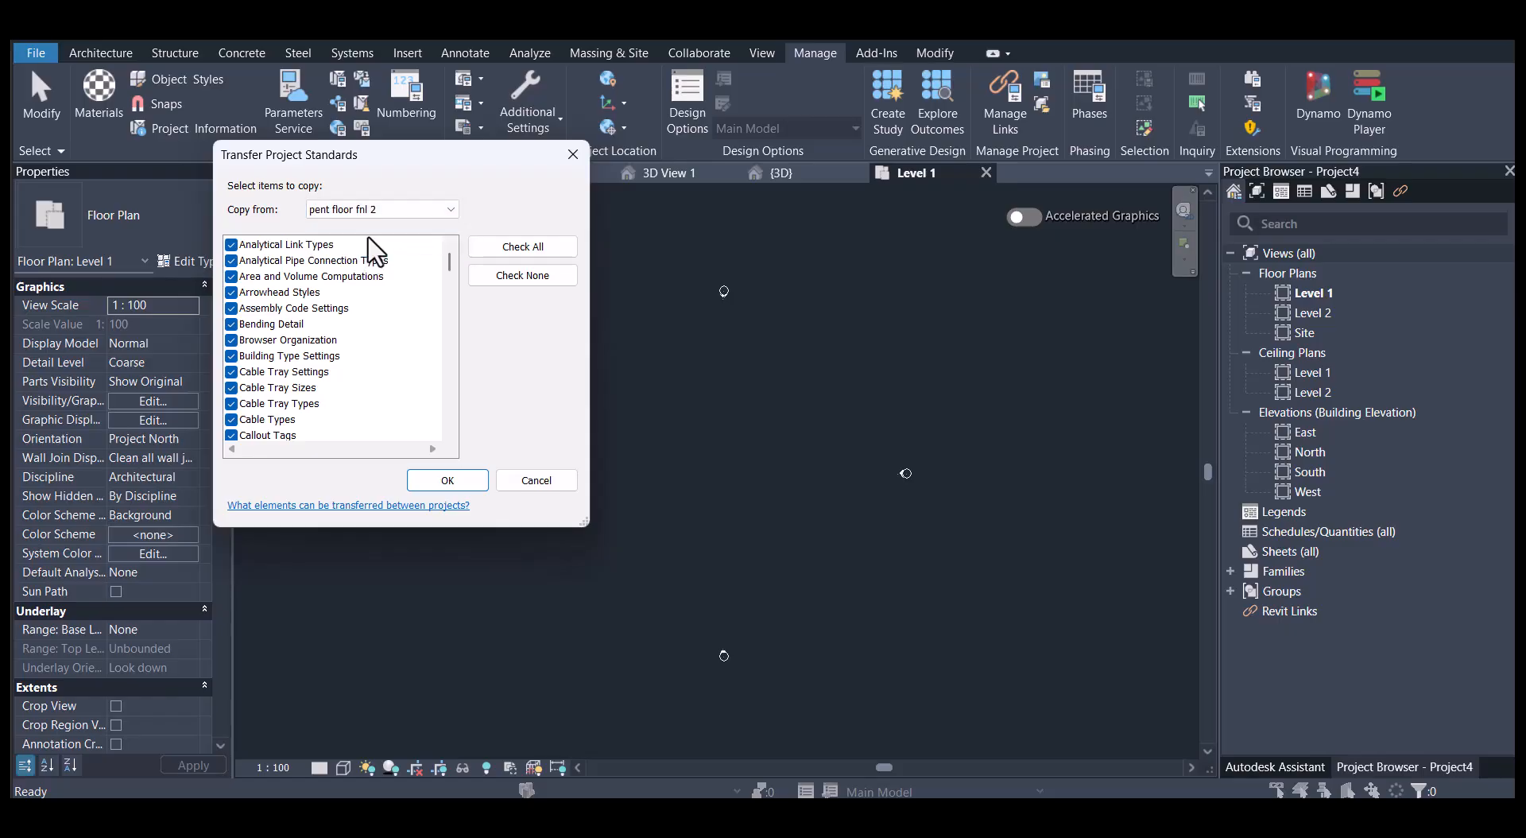
# Transfer all the checked project standards, bringing in new types only where duplicates exist.
pyautogui.scroll(-3, 299, 358)
pyautogui.scroll(-10, 298, 358)
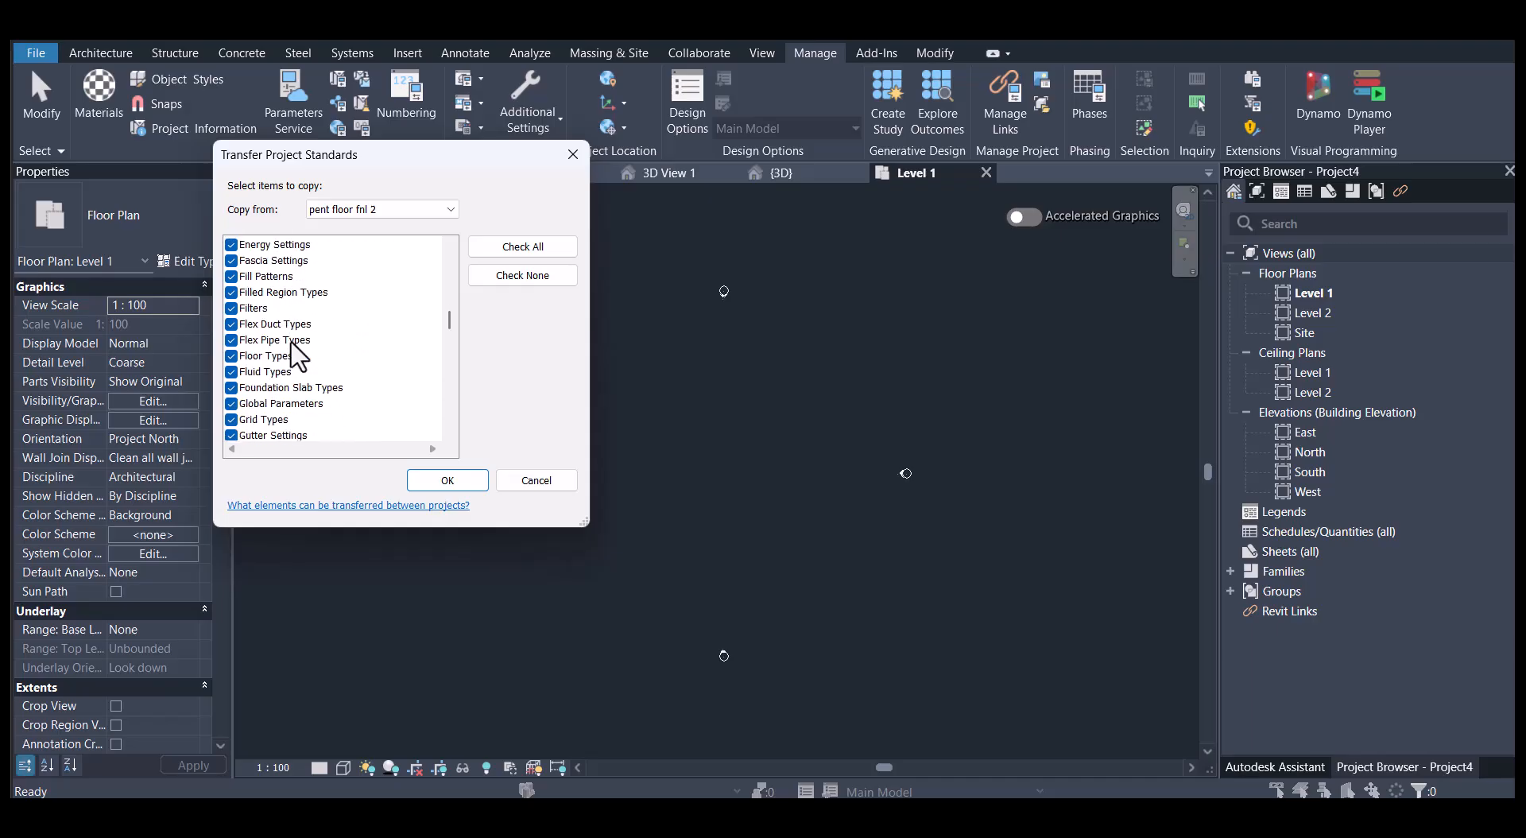
pyautogui.scroll(-2, 298, 358)
pyautogui.scroll(-3, 298, 355)
pyautogui.scroll(-6, 296, 354)
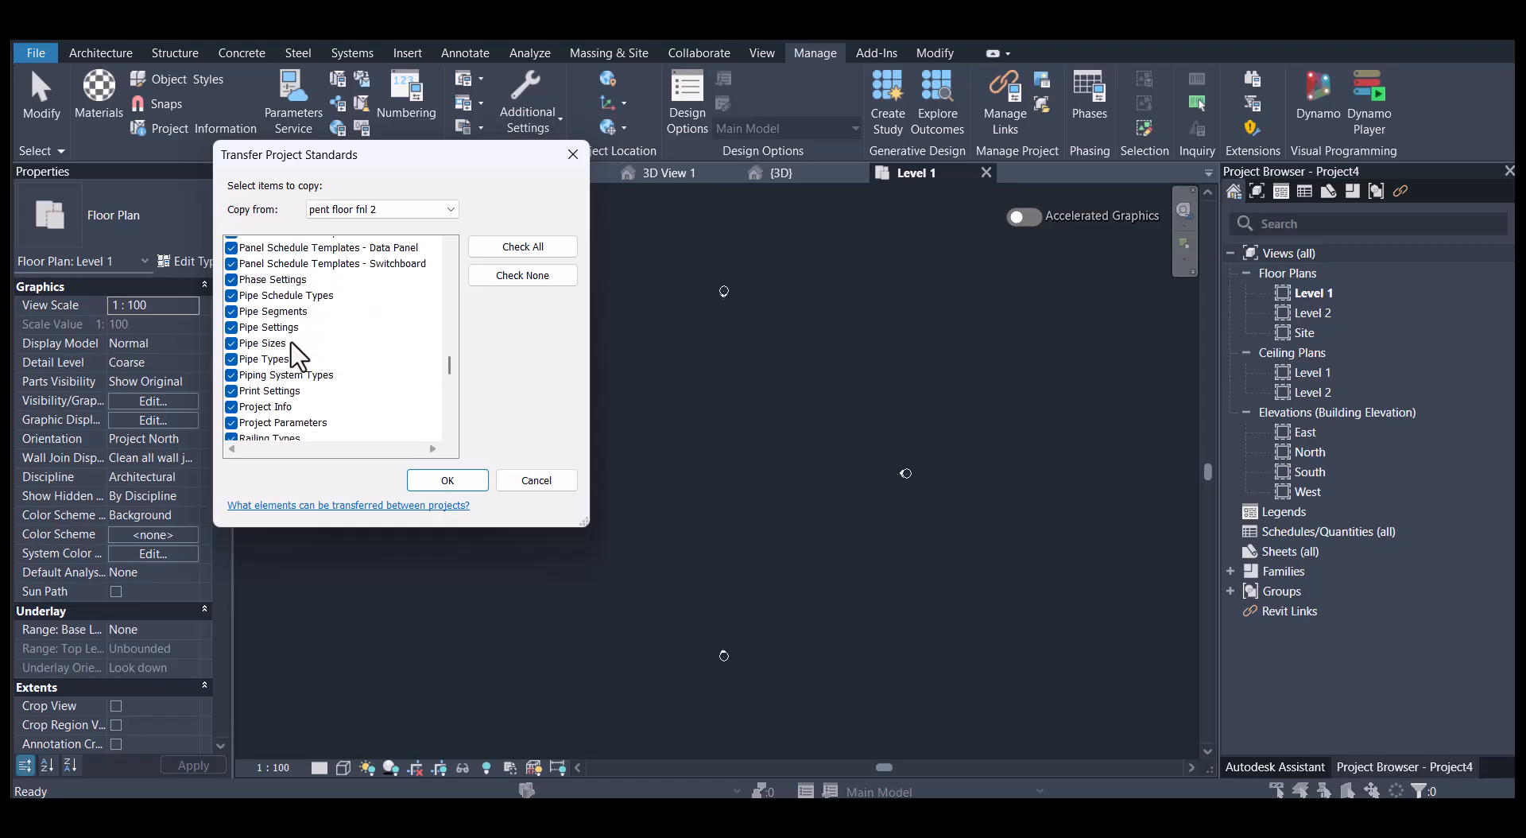
pyautogui.click(448, 481)
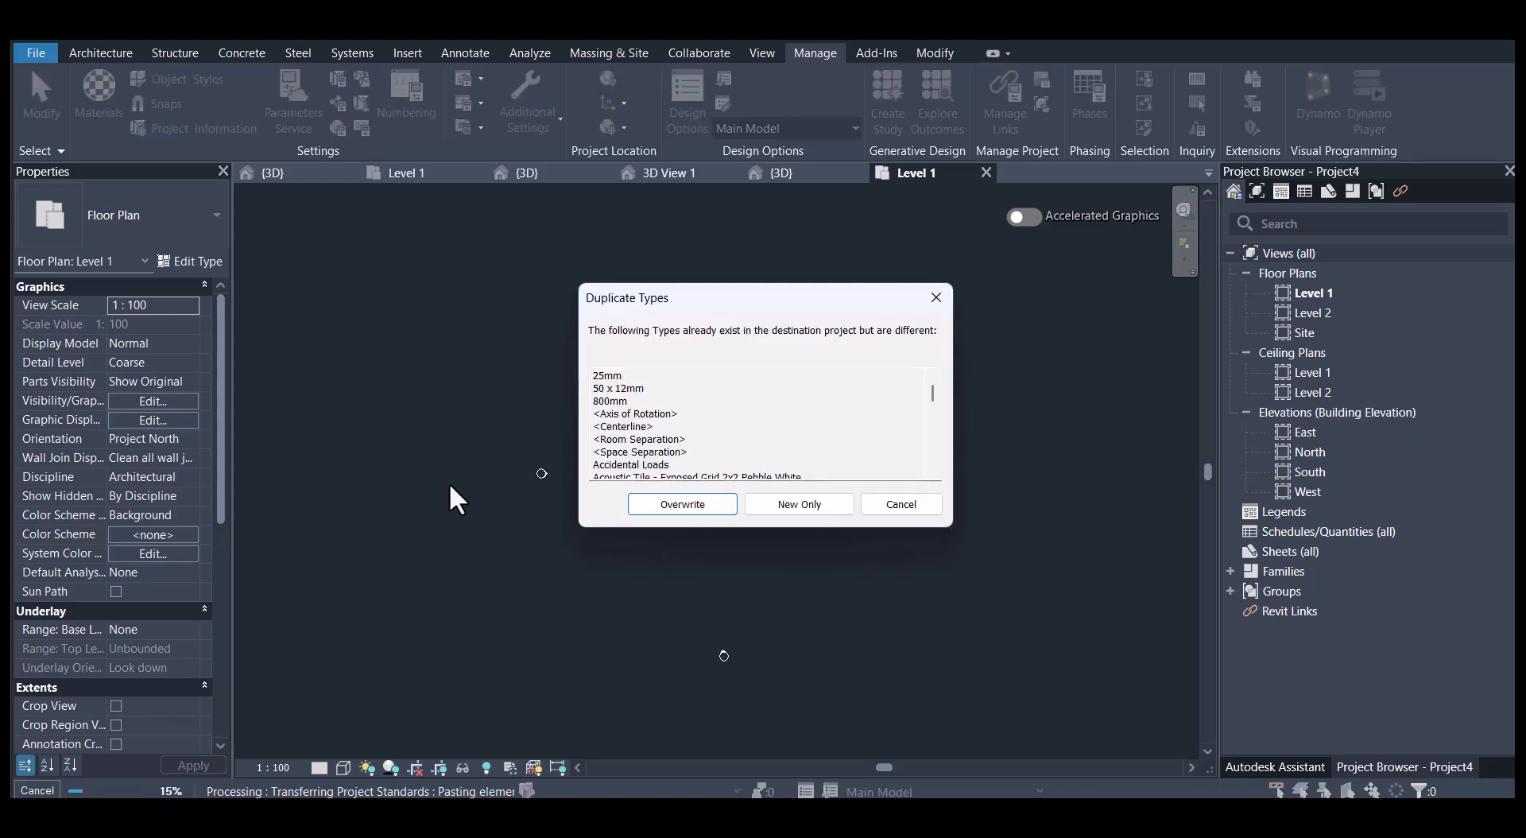
pyautogui.moveTo(629, 297); pyautogui.dragTo(427, 290)
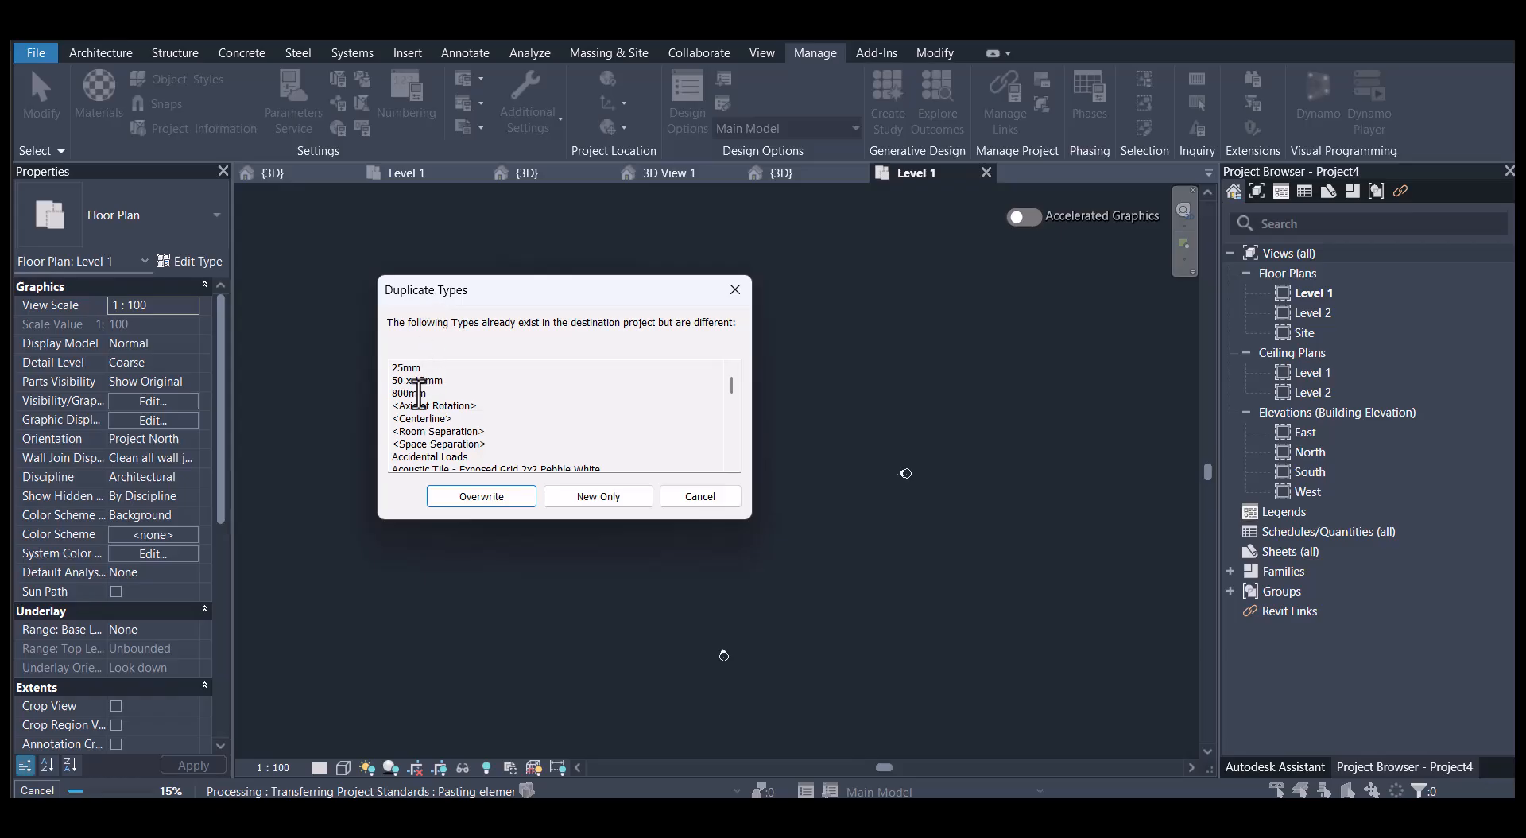
pyautogui.click(601, 498)
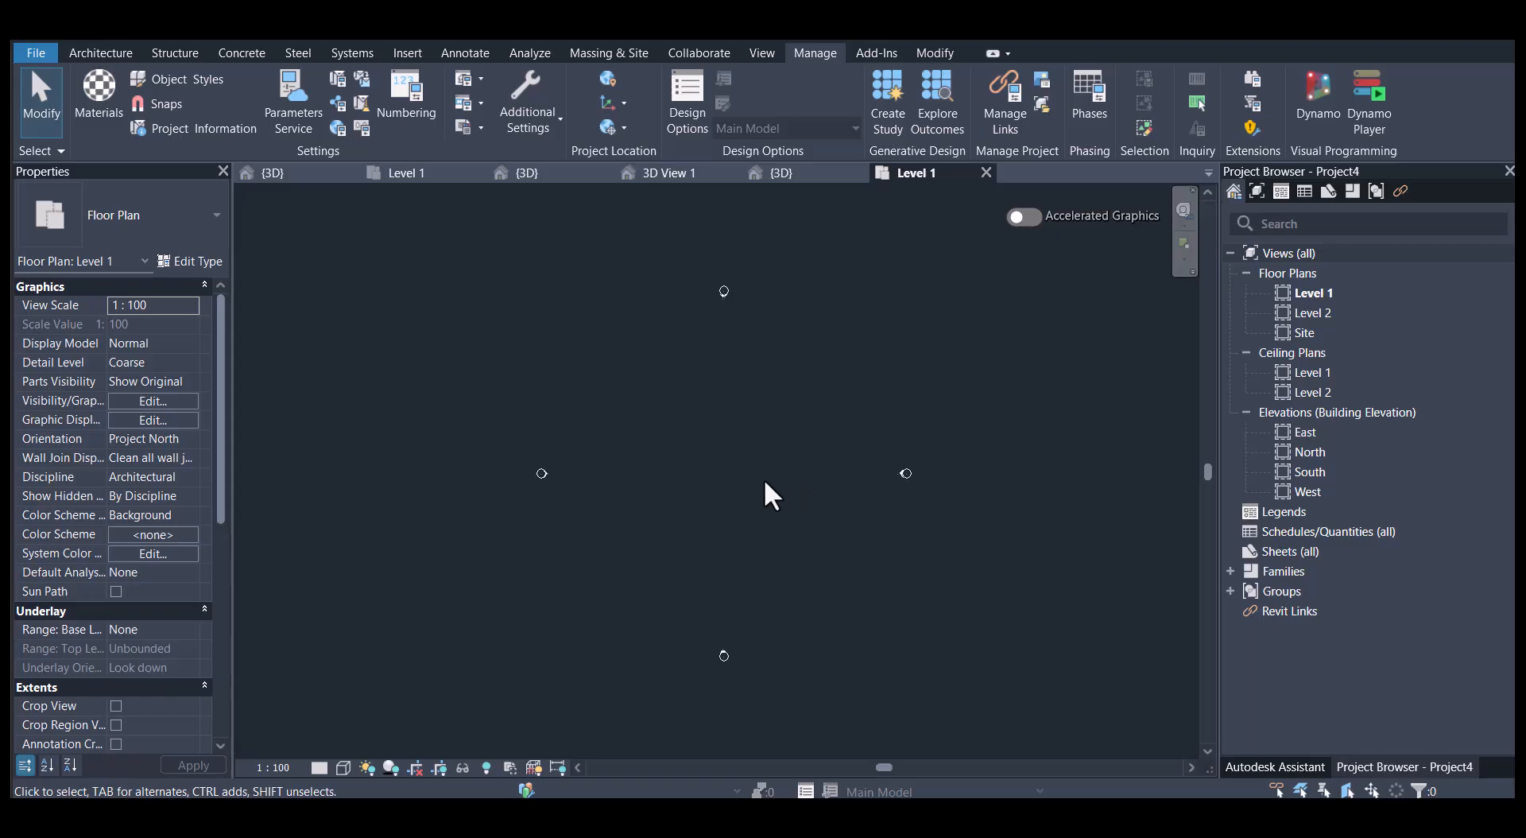
# Examine the Wall tool's type list for the transferred basic, curtain and stacked walls, and exit without placing a wall.
pyautogui.click(89, 53)
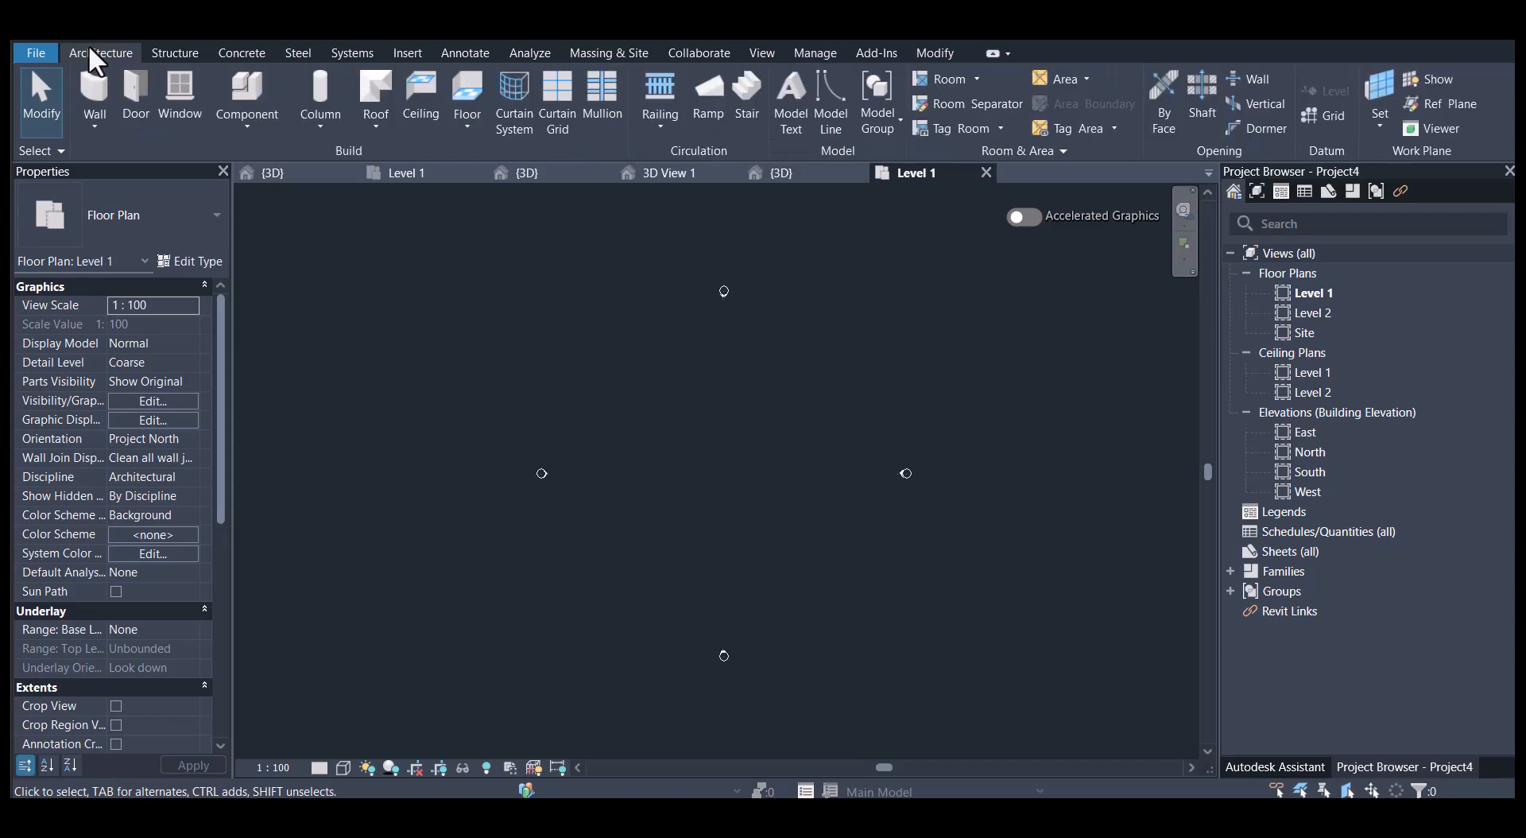
pyautogui.press('w')
pyautogui.press('a')
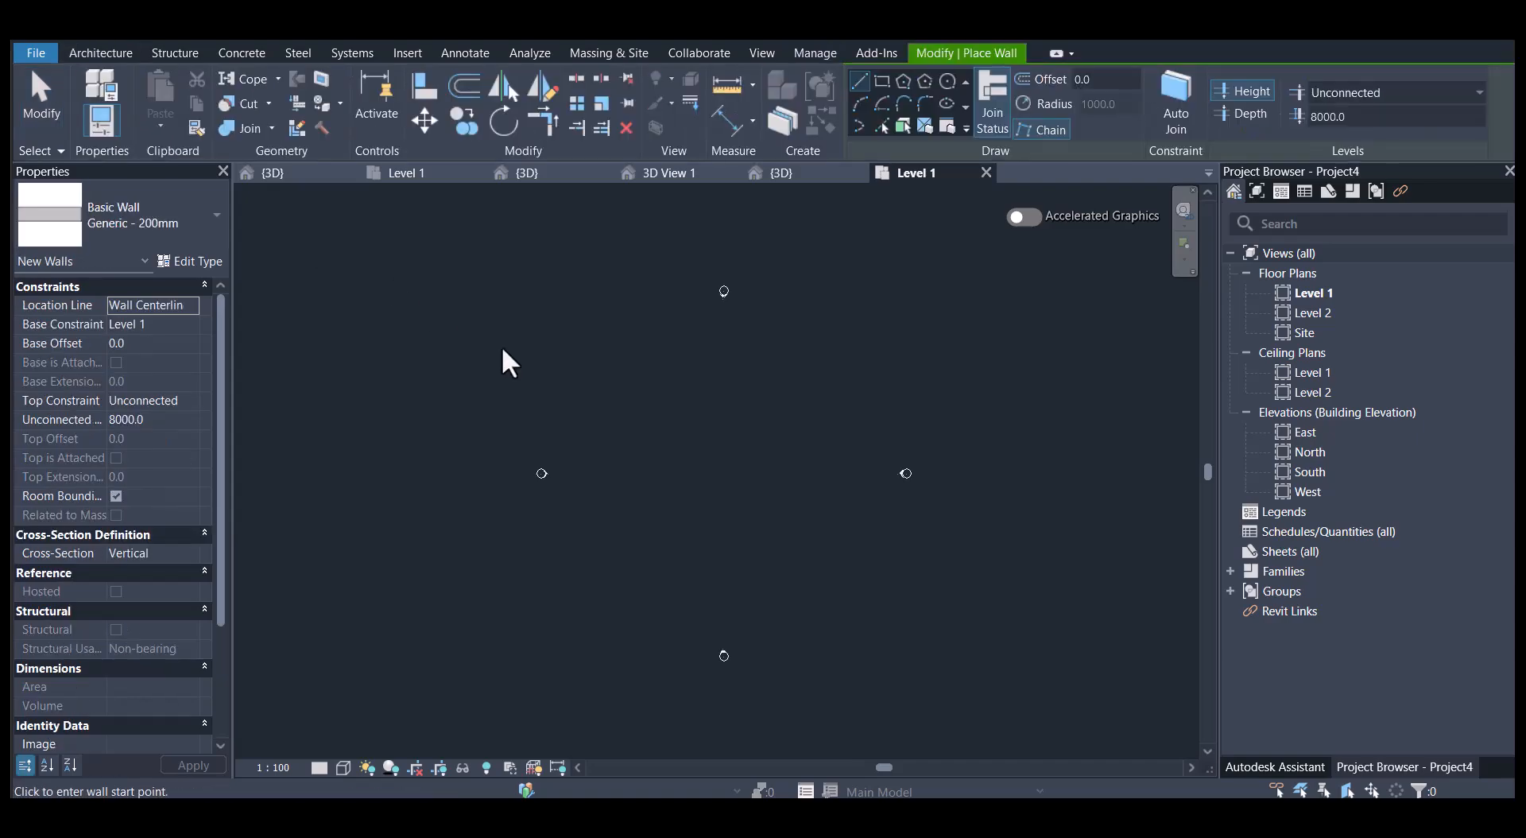
pyautogui.click(141, 208)
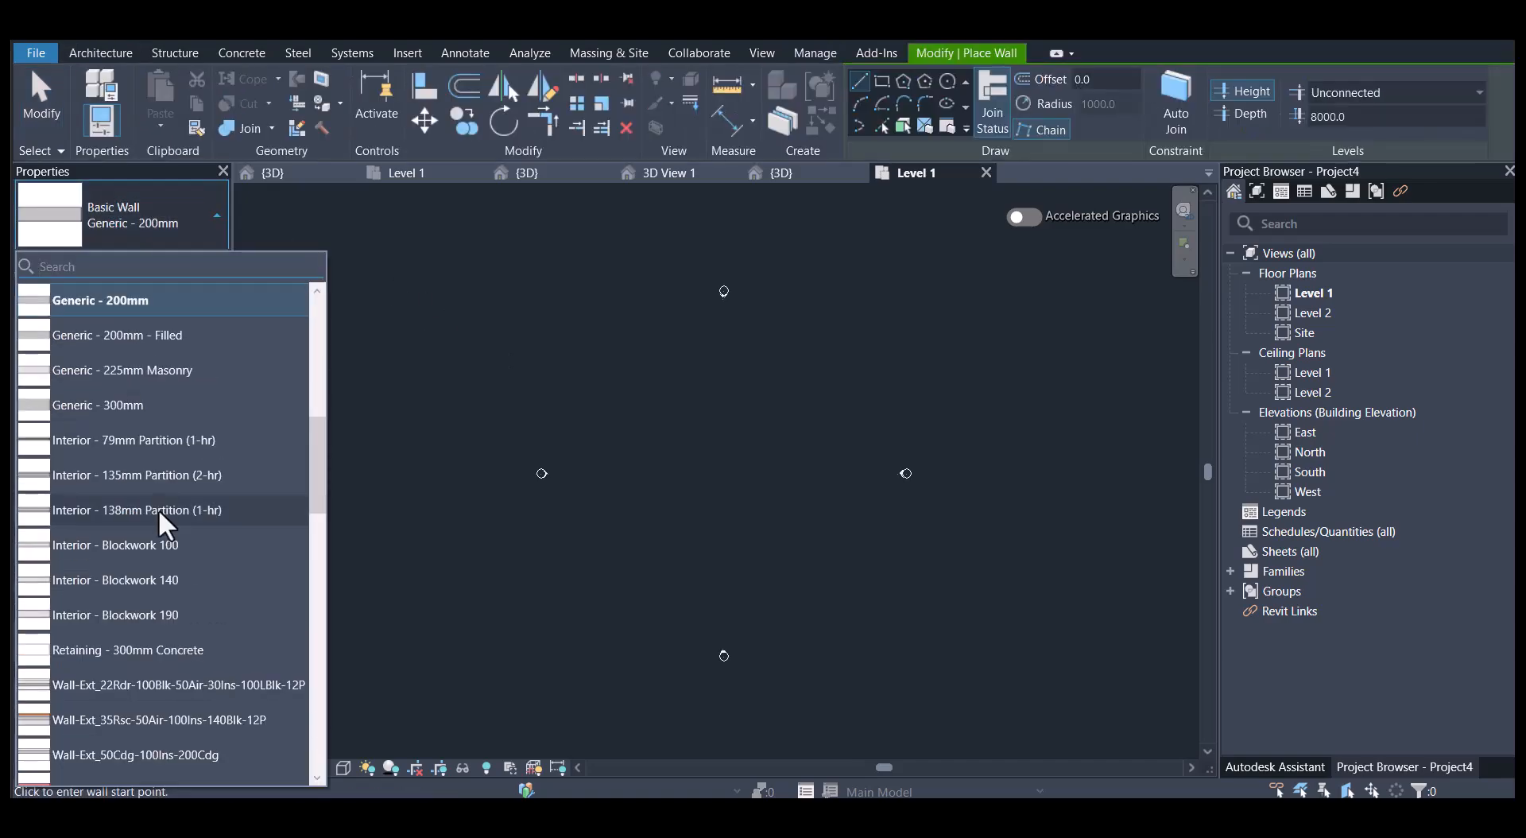
pyautogui.scroll(-3, 159, 508)
pyautogui.scroll(-3, 159, 509)
pyautogui.scroll(8, 159, 509)
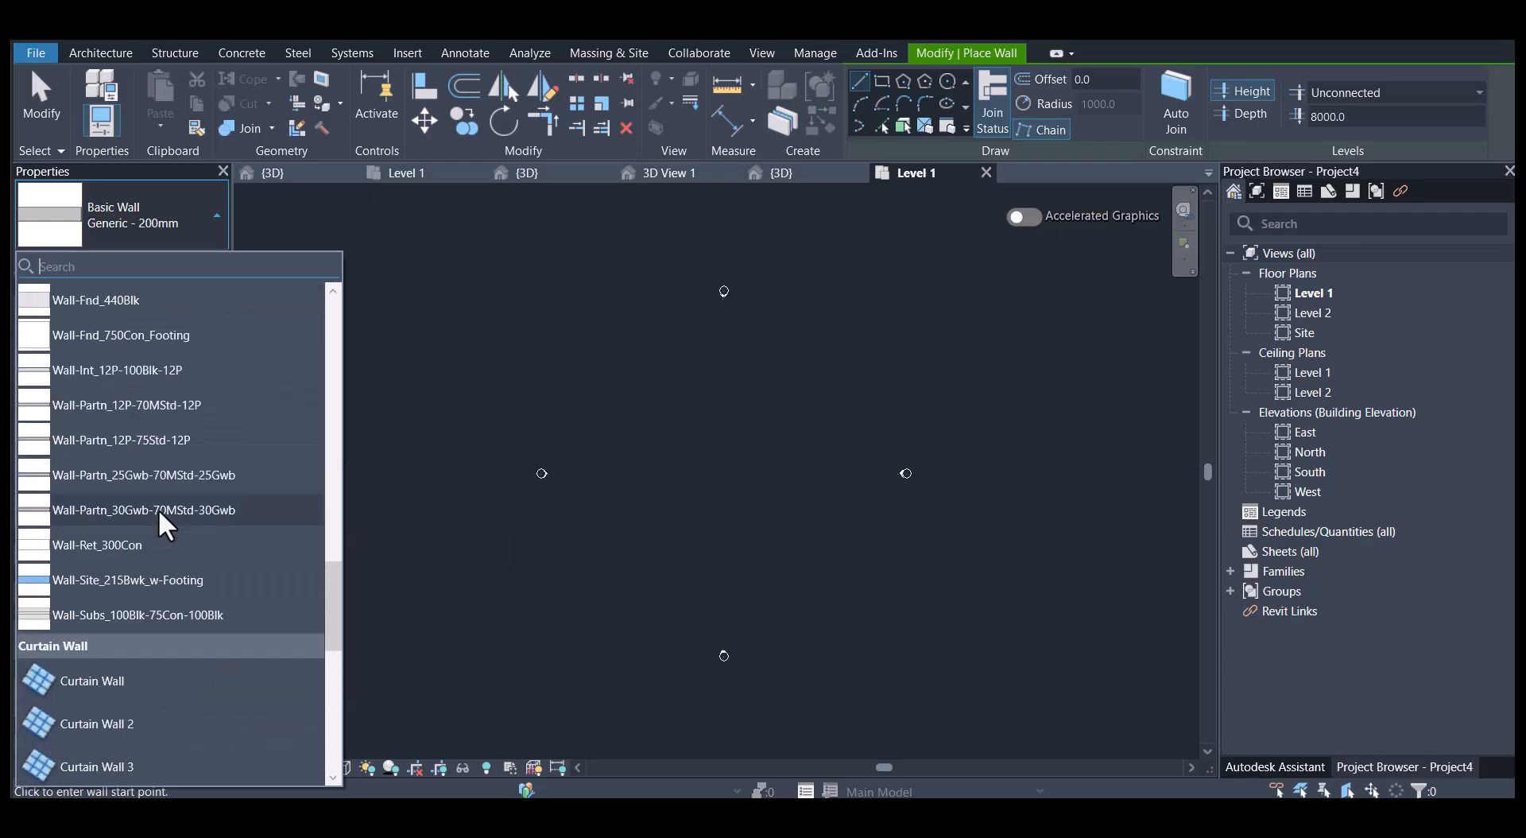
pyautogui.scroll(2, 159, 508)
pyautogui.scroll(-10, 159, 509)
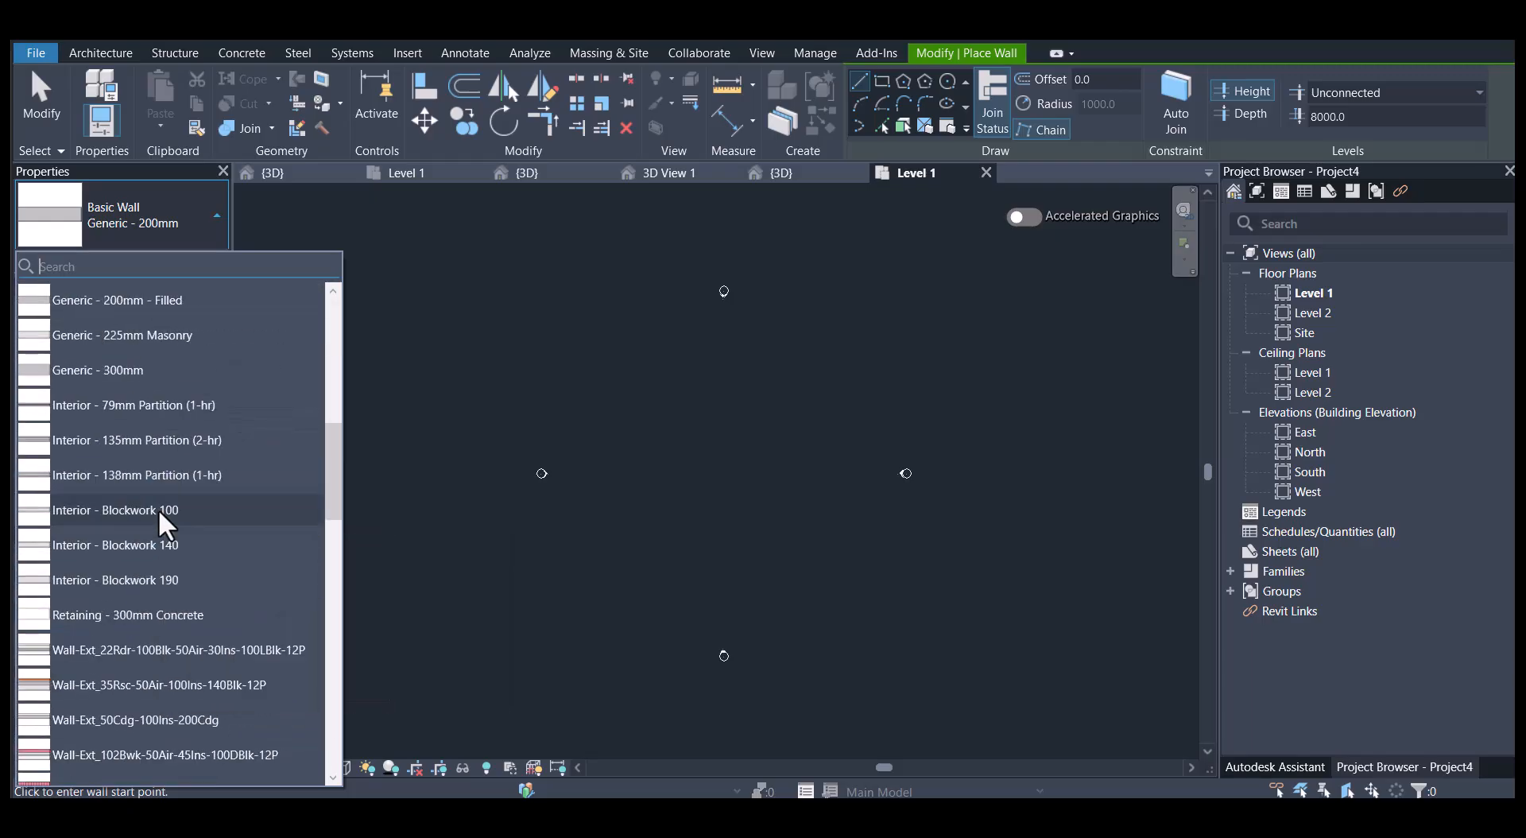
pyautogui.scroll(-5, 159, 508)
pyautogui.scroll(6, 159, 509)
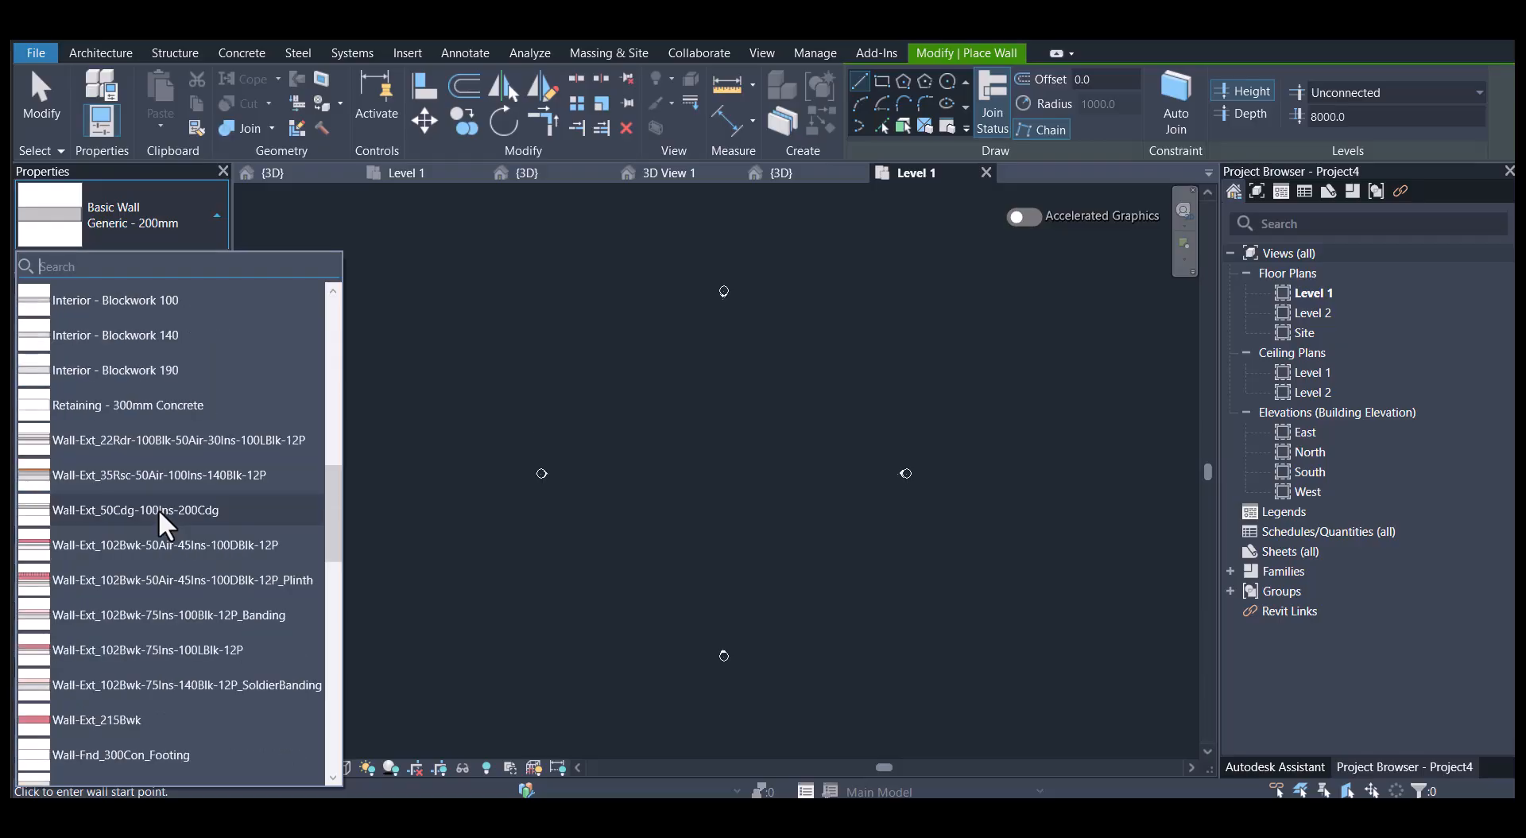
pyautogui.scroll(-5, 159, 509)
pyautogui.scroll(-3, 159, 509)
pyautogui.scroll(3, 159, 508)
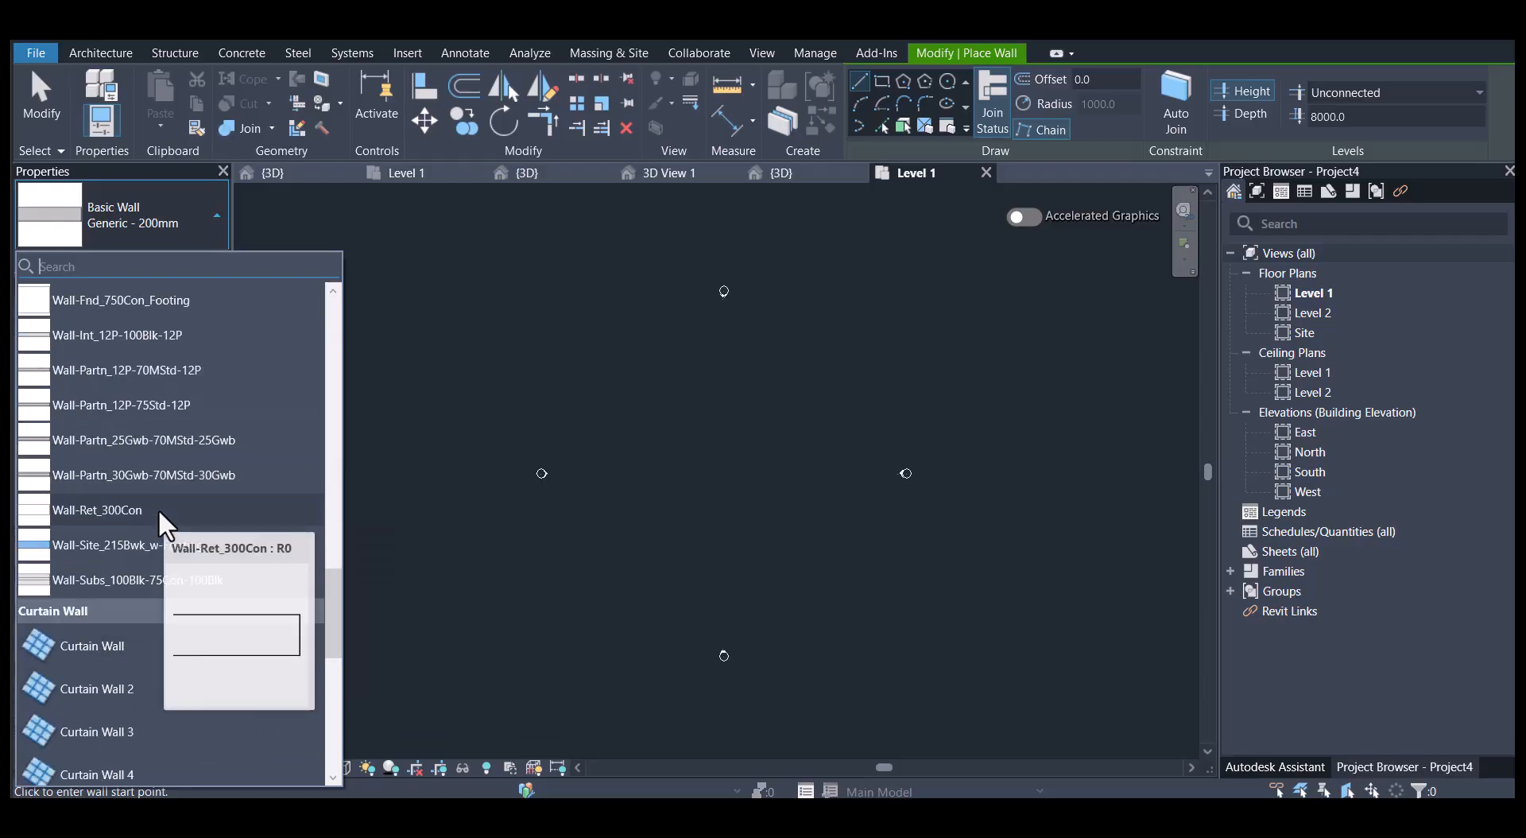
pyautogui.scroll(-7, 159, 509)
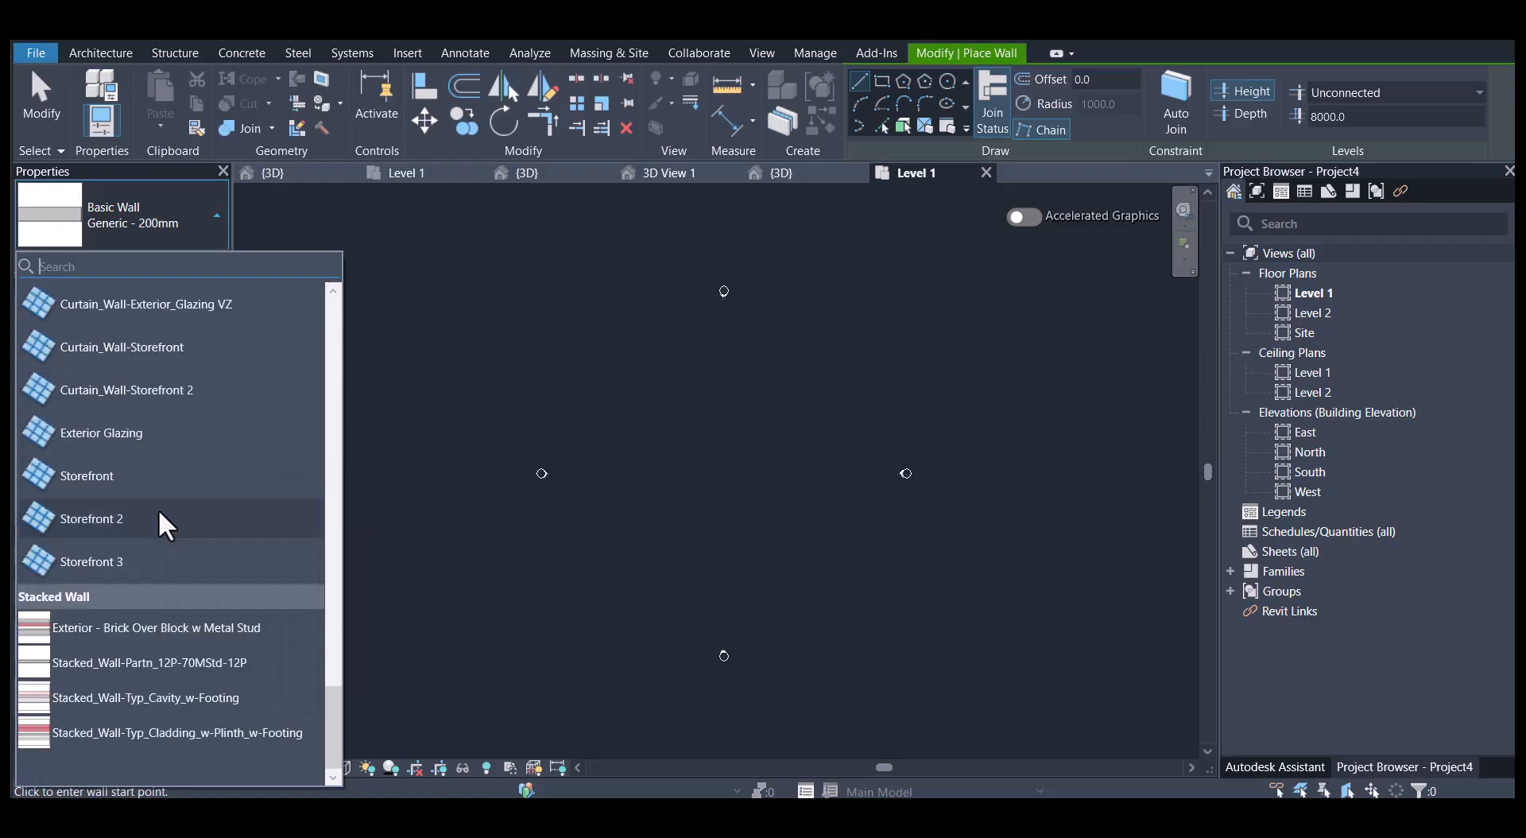
pyautogui.scroll(15, 159, 509)
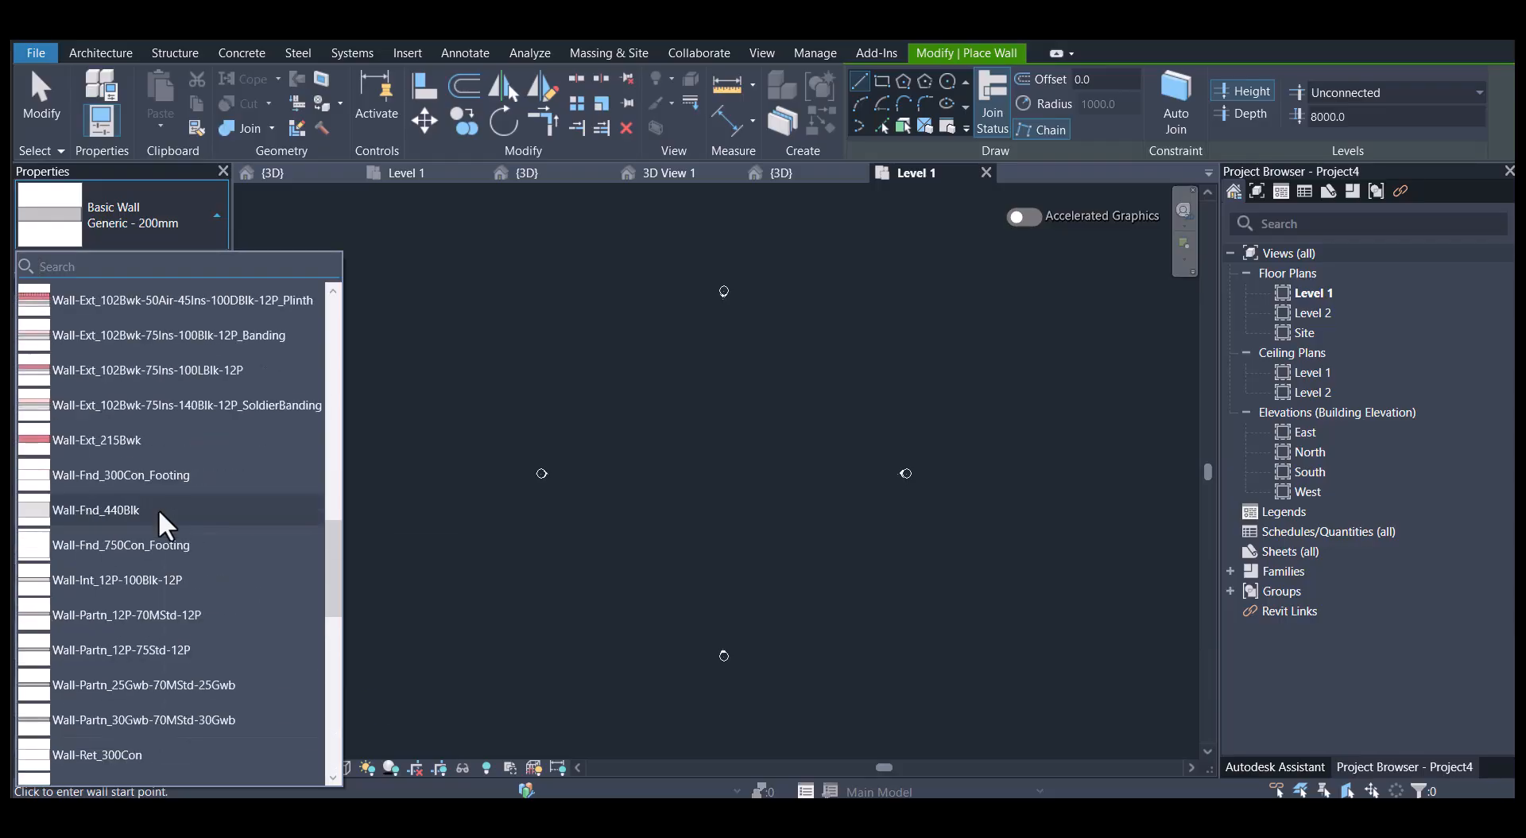
pyautogui.scroll(1, 159, 509)
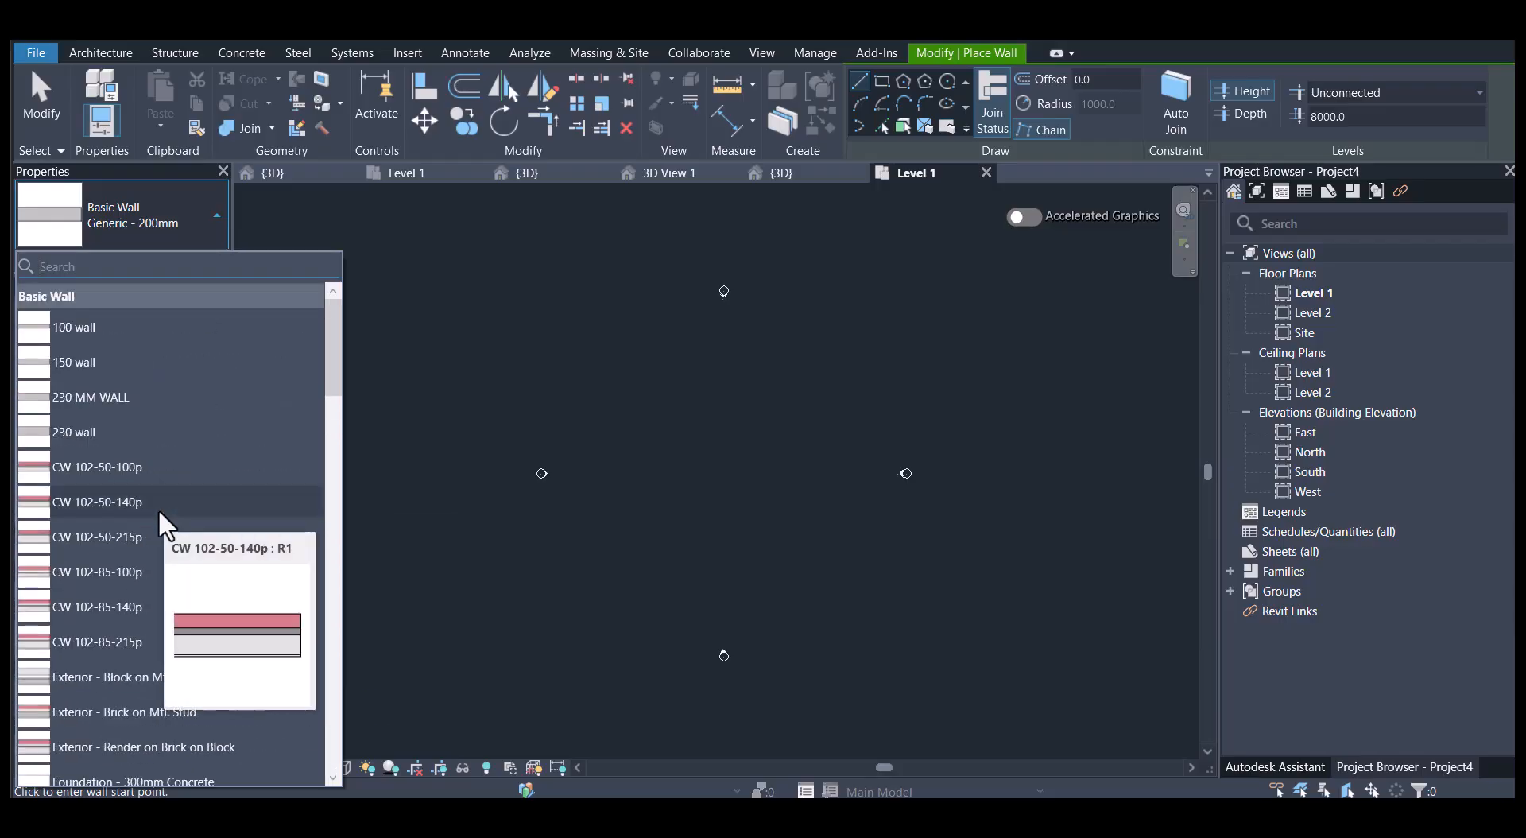
pyautogui.click(516, 291)
pyautogui.press('Escape')
pyautogui.press('Escape')
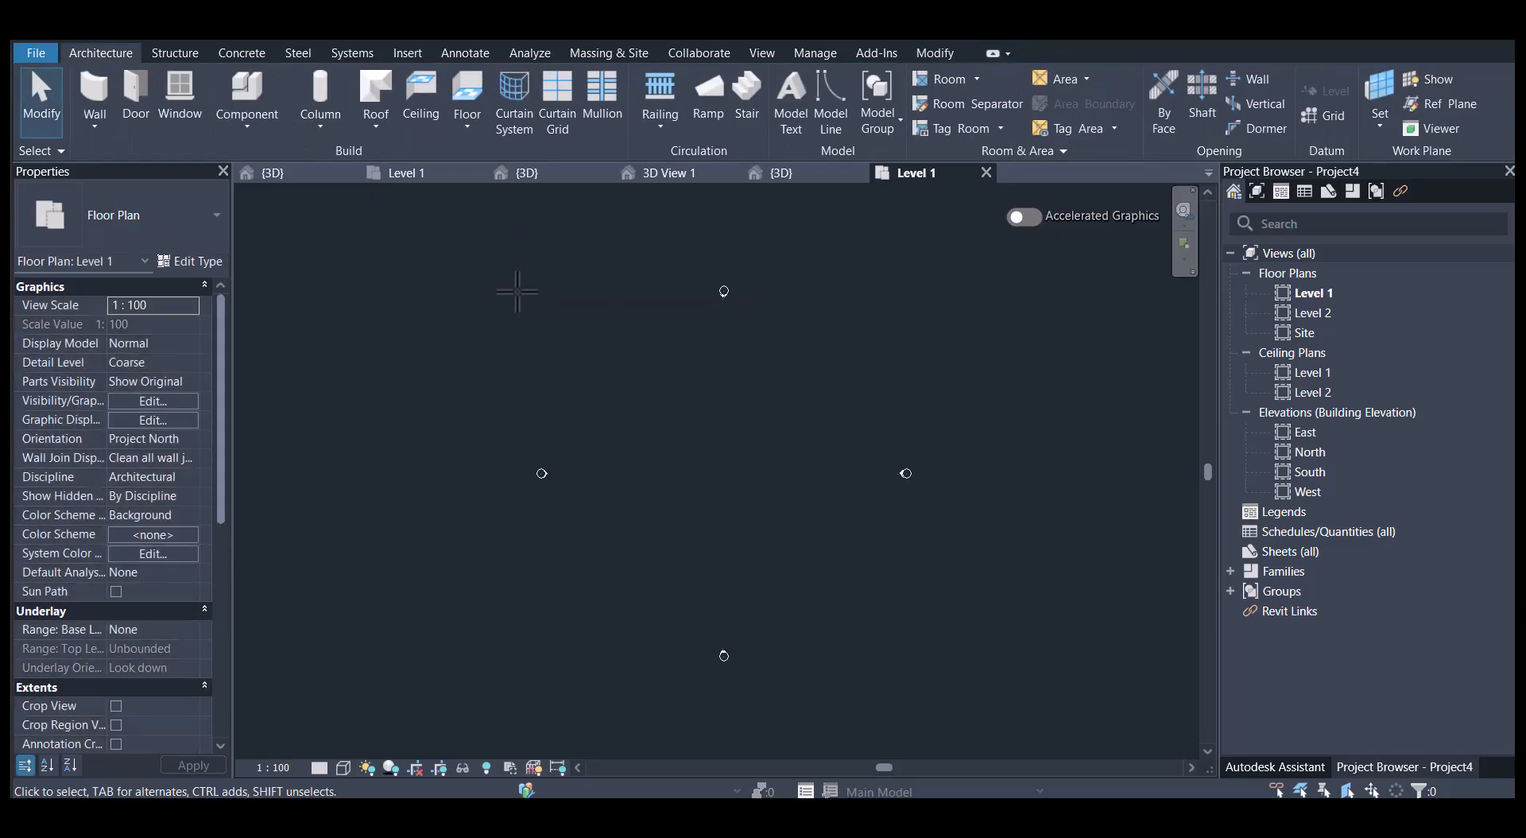
# Search the project materials for "marb" in the Material Browser and close the browser.
pyautogui.click(824, 51)
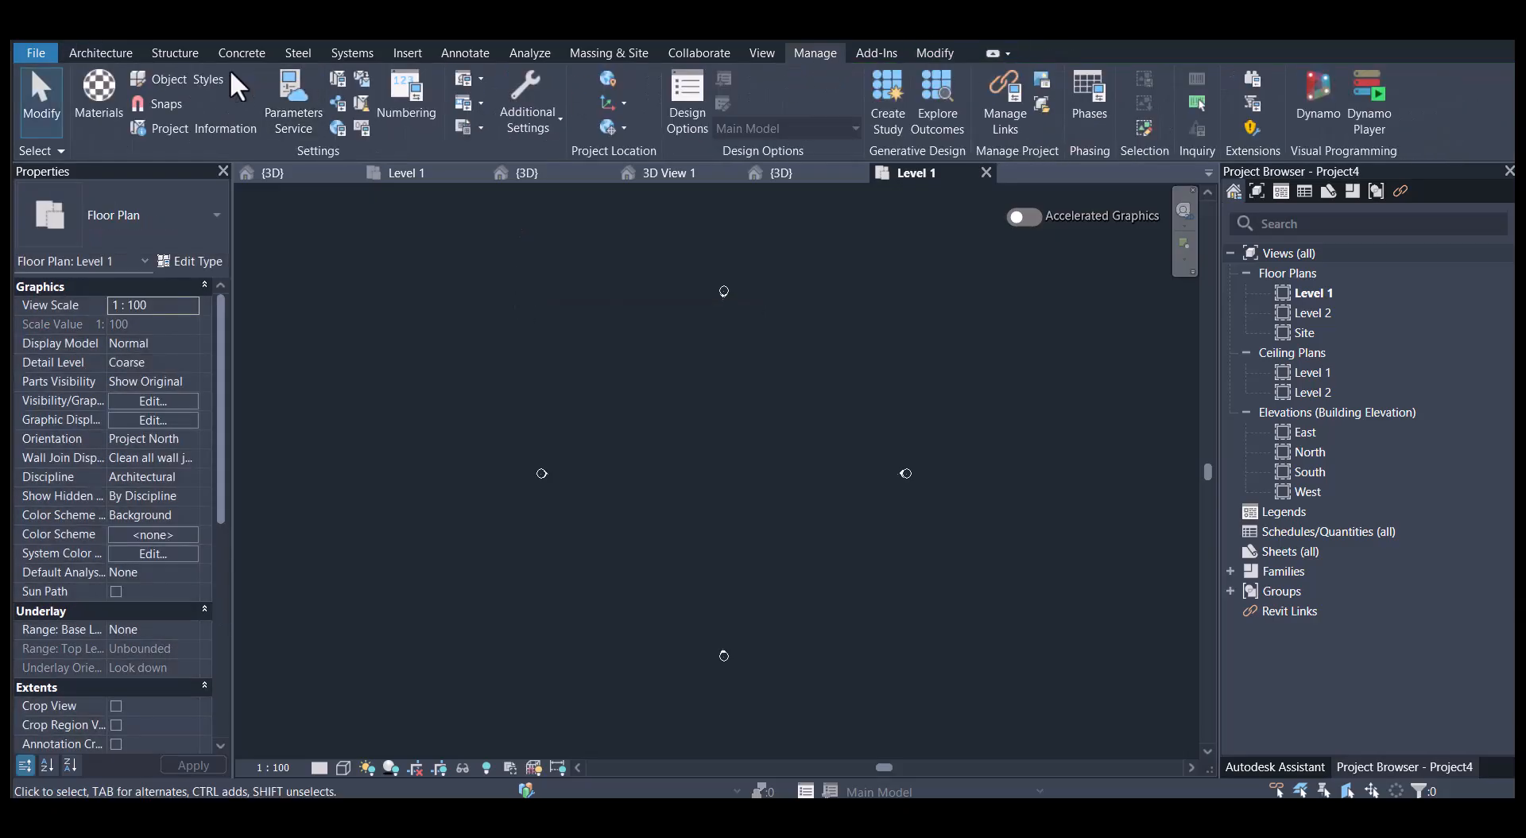
pyautogui.click(98, 118)
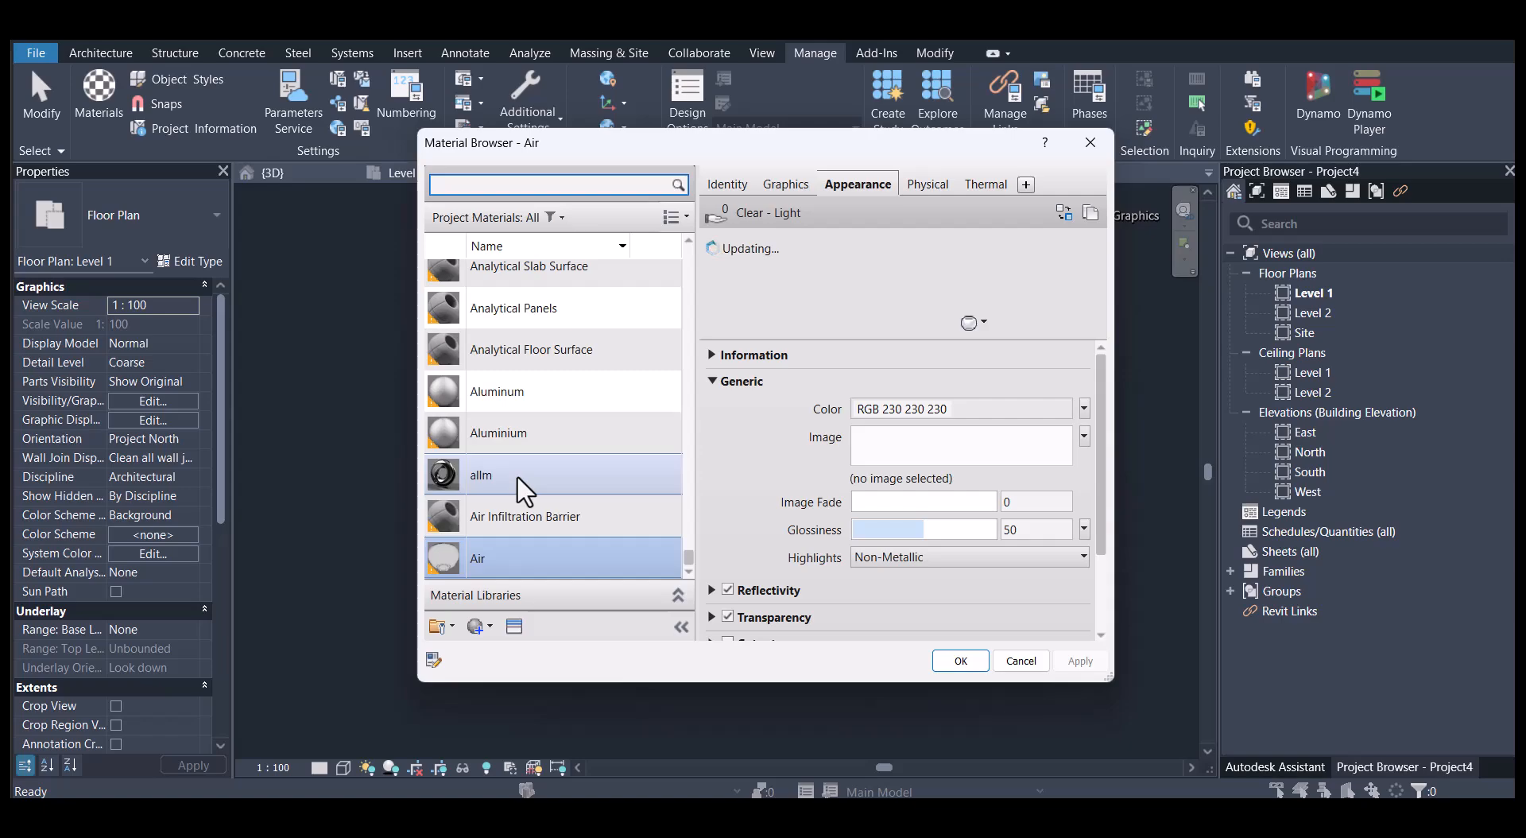
pyautogui.scroll(3, 521, 279)
pyautogui.scroll(3, 523, 318)
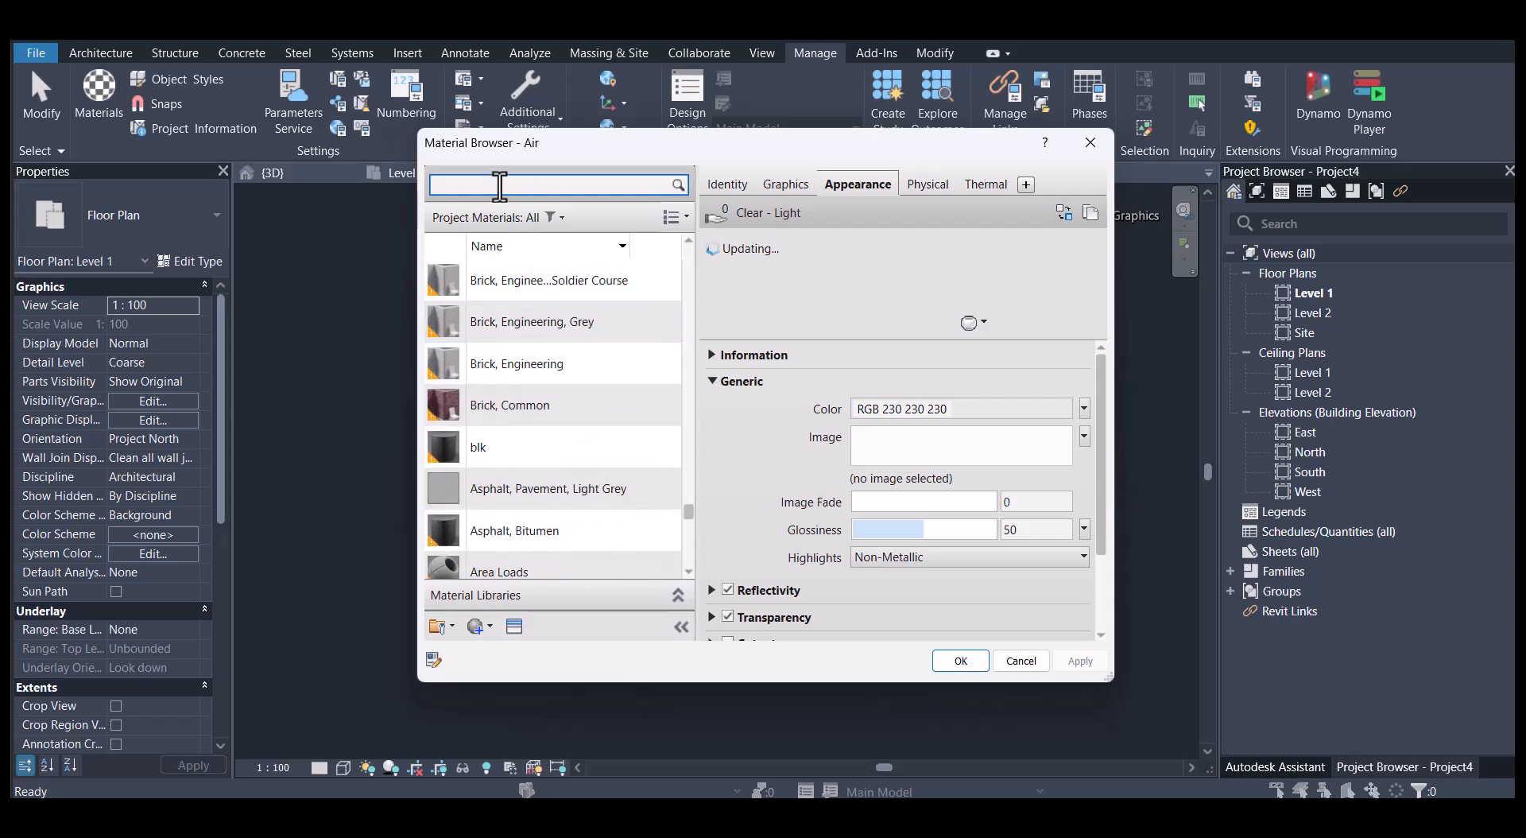
pyautogui.write('mar')
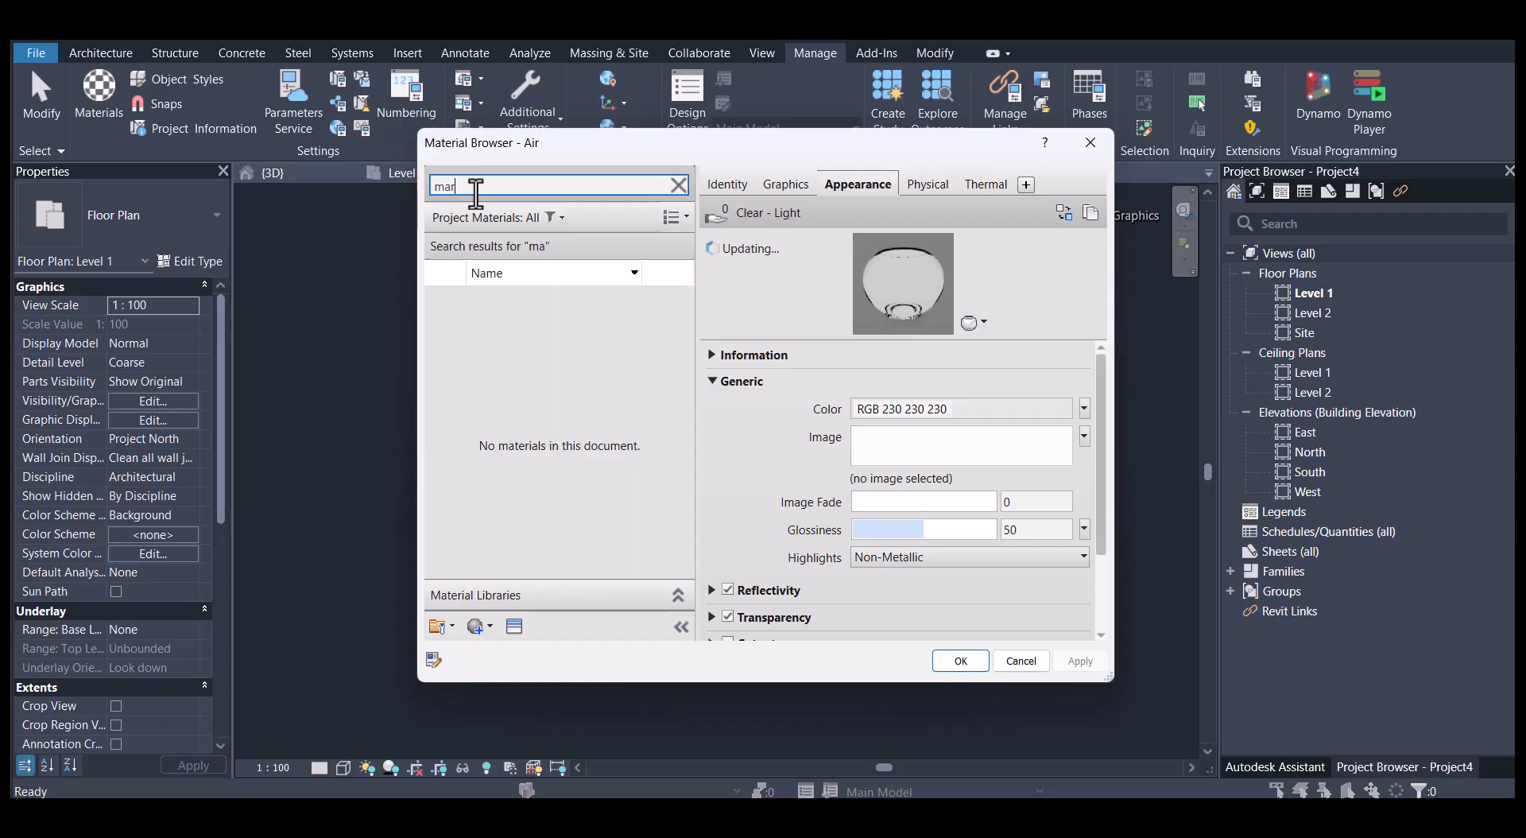
pyautogui.write('b')
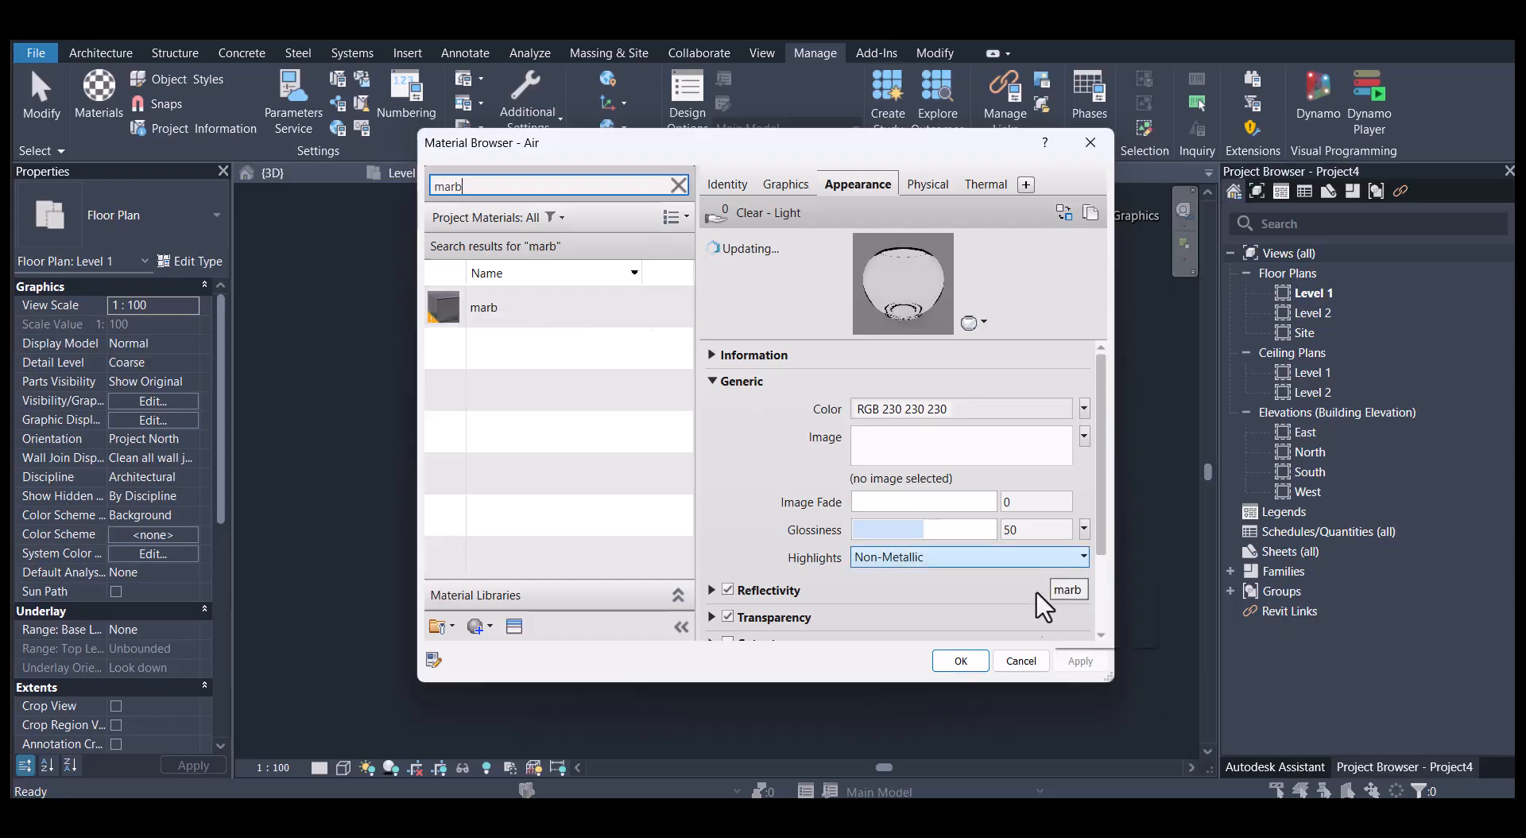
pyautogui.click(962, 661)
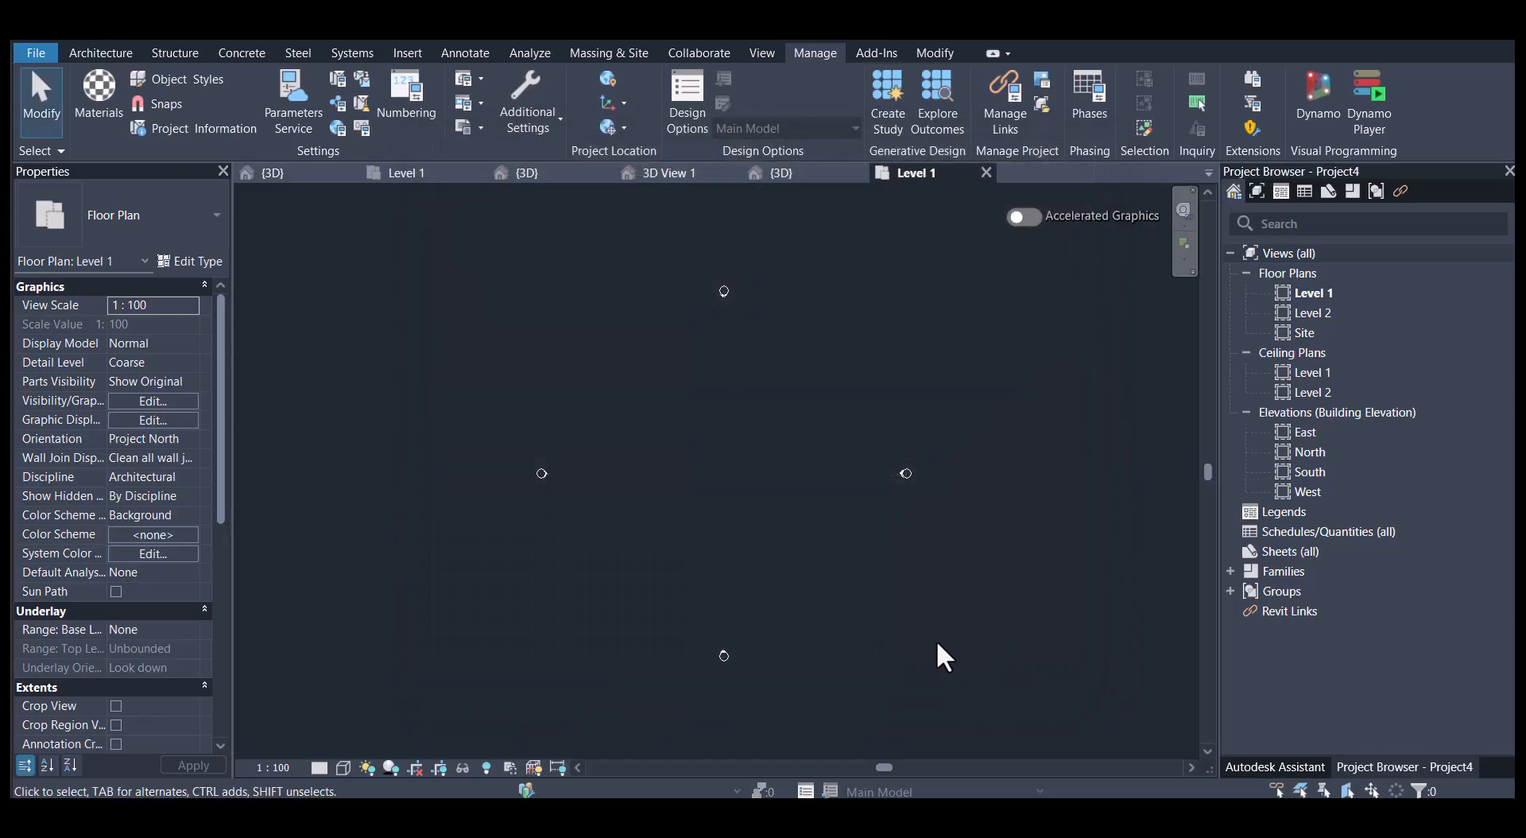